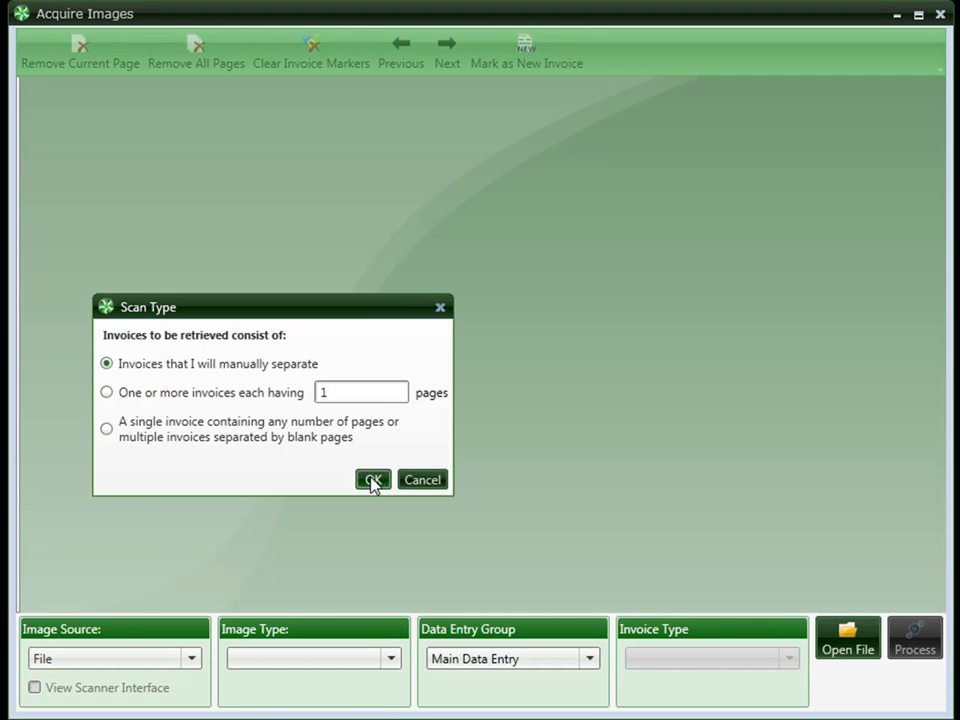
Step: Acquire the invoice images with manual separation, keep File as the image source and apply the speckle cleanup to the Power Equipment Rentals invoice
{"action": "left_click", "coordinate": [371, 480]}
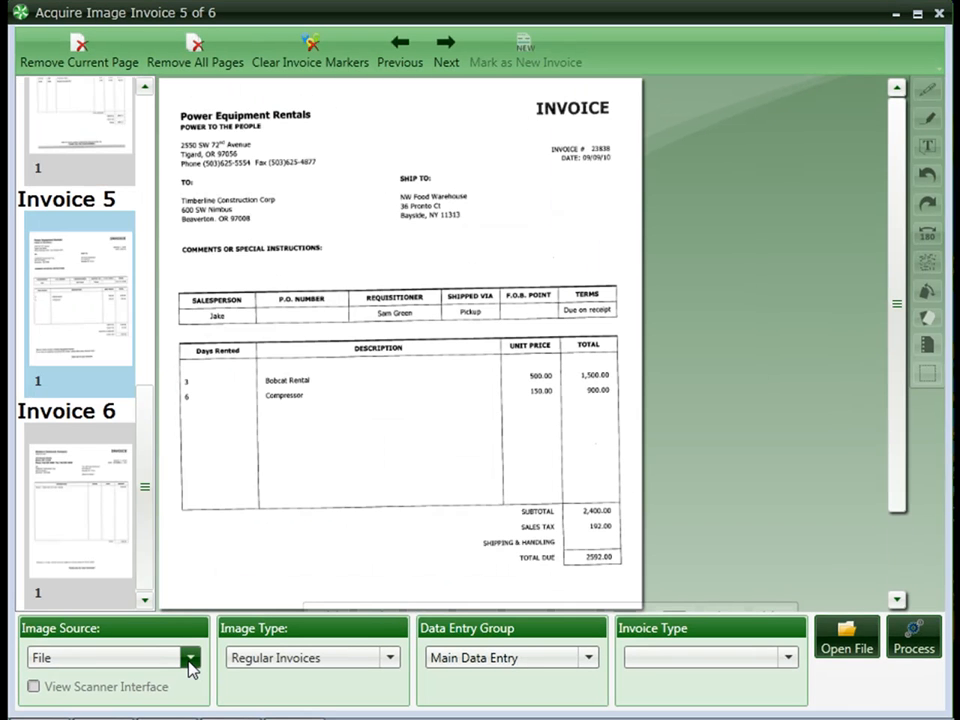
{"action": "left_click", "coordinate": [189, 660]}
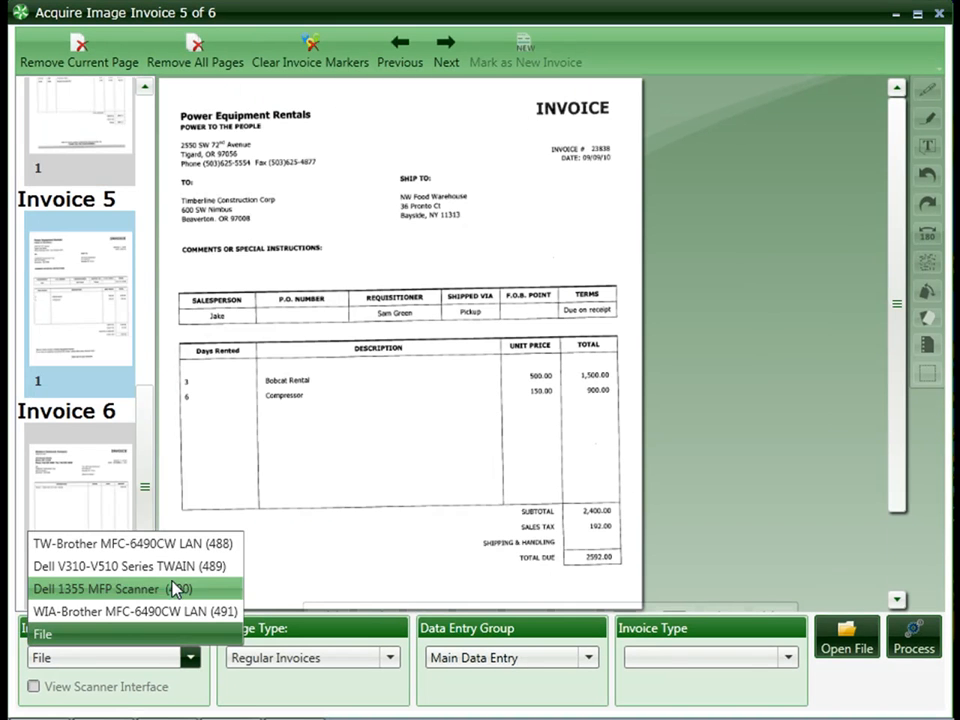
{"action": "left_click", "coordinate": [170, 636]}
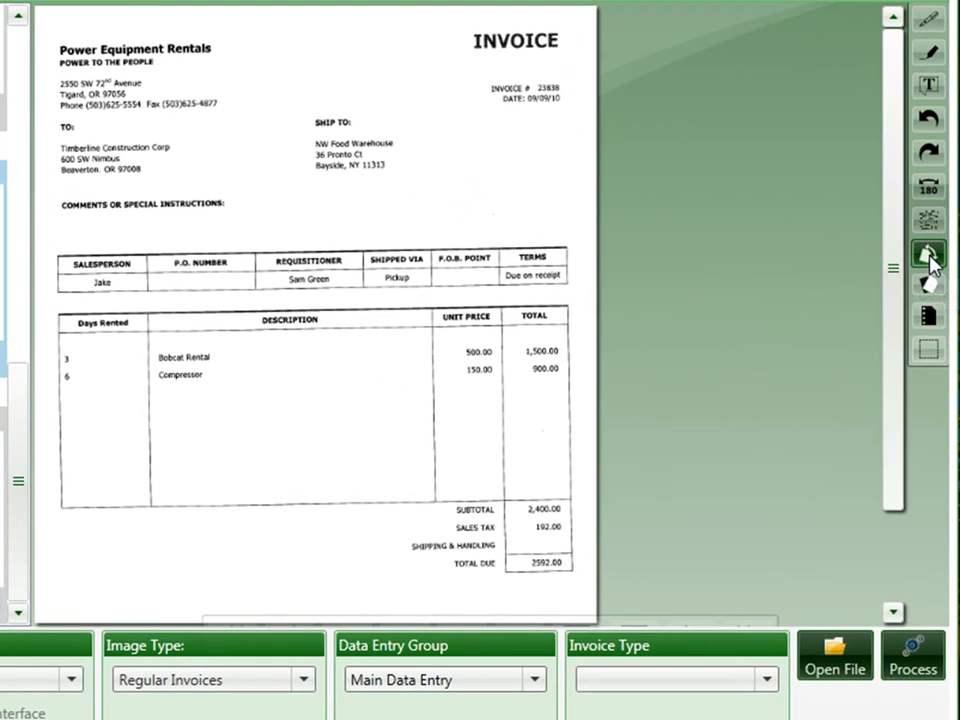
{"action": "left_click", "coordinate": [930, 258]}
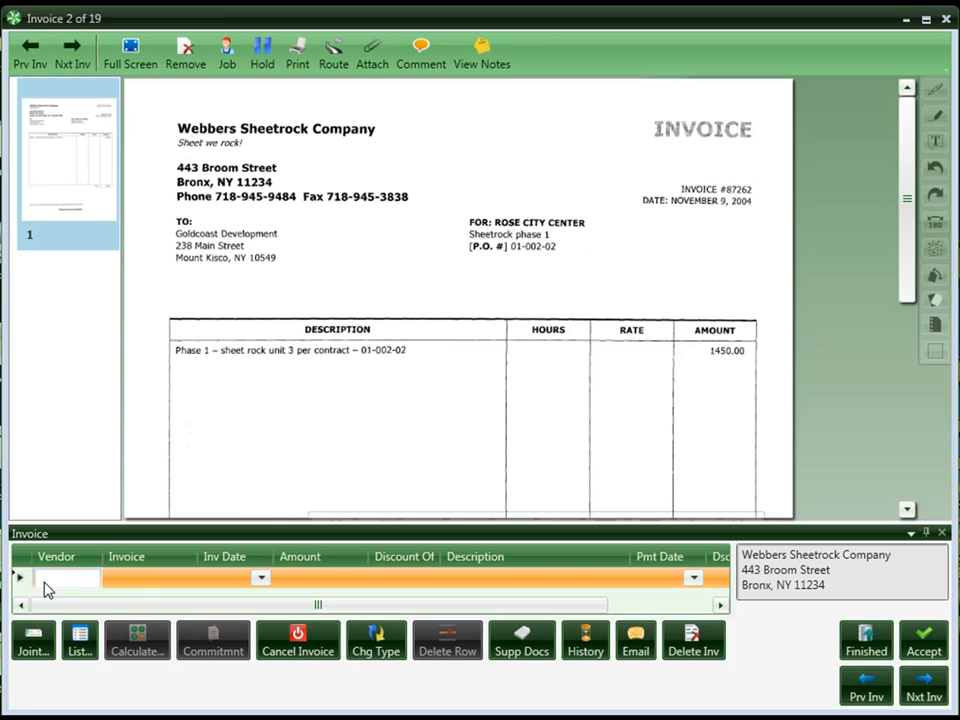
Step: Look up the invoice's vendor by filtering vendor names on "web", choose Webbers Sheetrock and acknowledge the expired insurance notice
{"action": "left_click", "coordinate": [80, 642]}
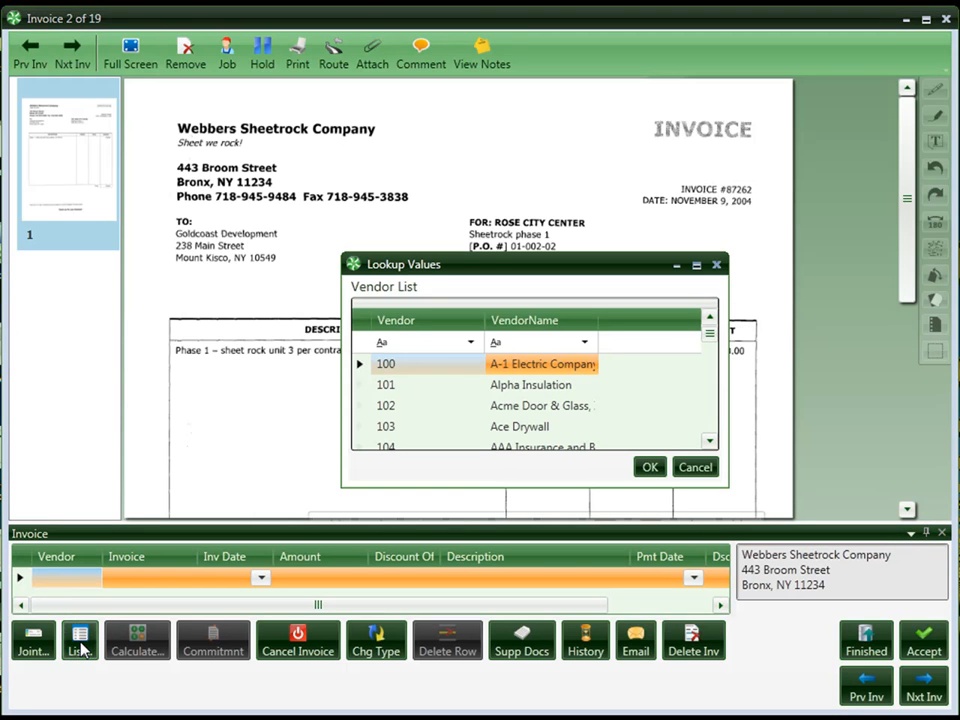
{"action": "left_click", "coordinate": [523, 343]}
{"action": "type", "text": "w"}
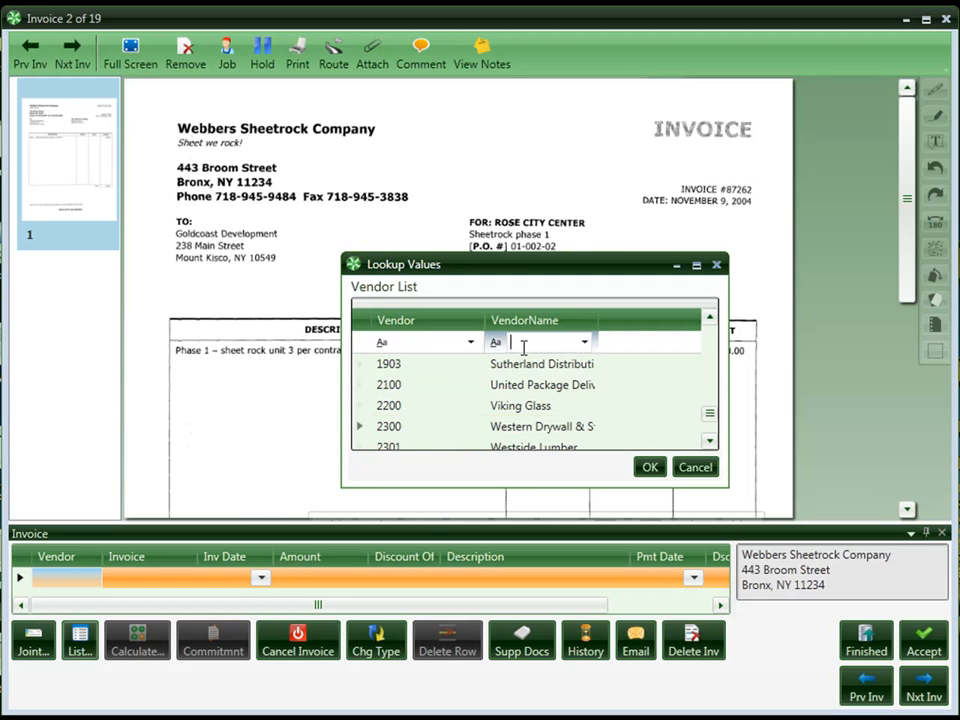
{"action": "type", "text": "eb"}
{"action": "double_click", "coordinate": [517, 366]}
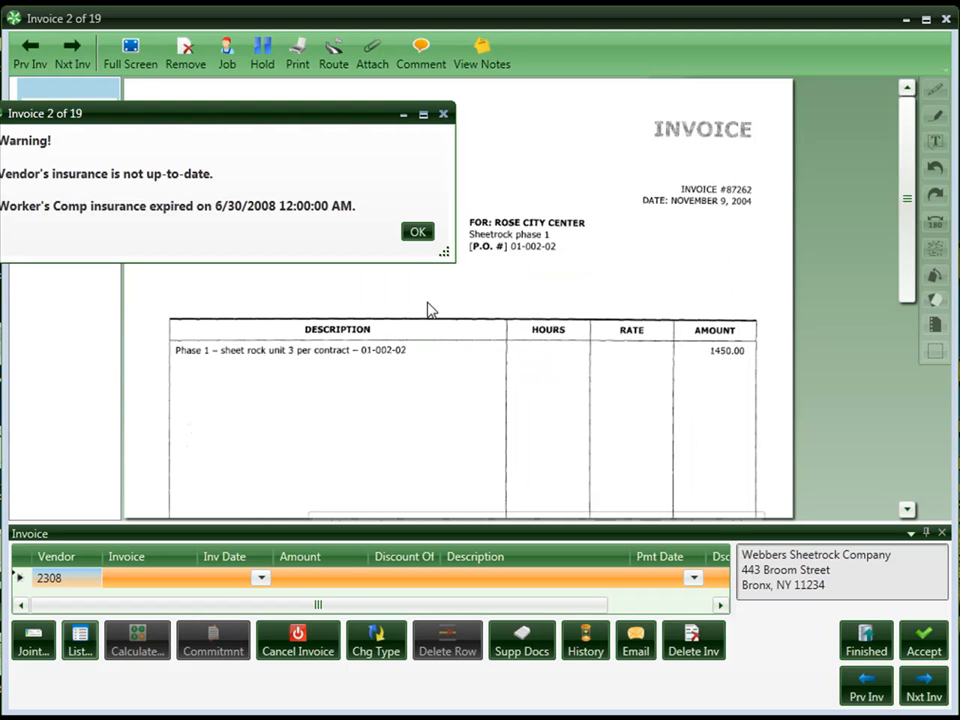
{"action": "left_click", "coordinate": [428, 237]}
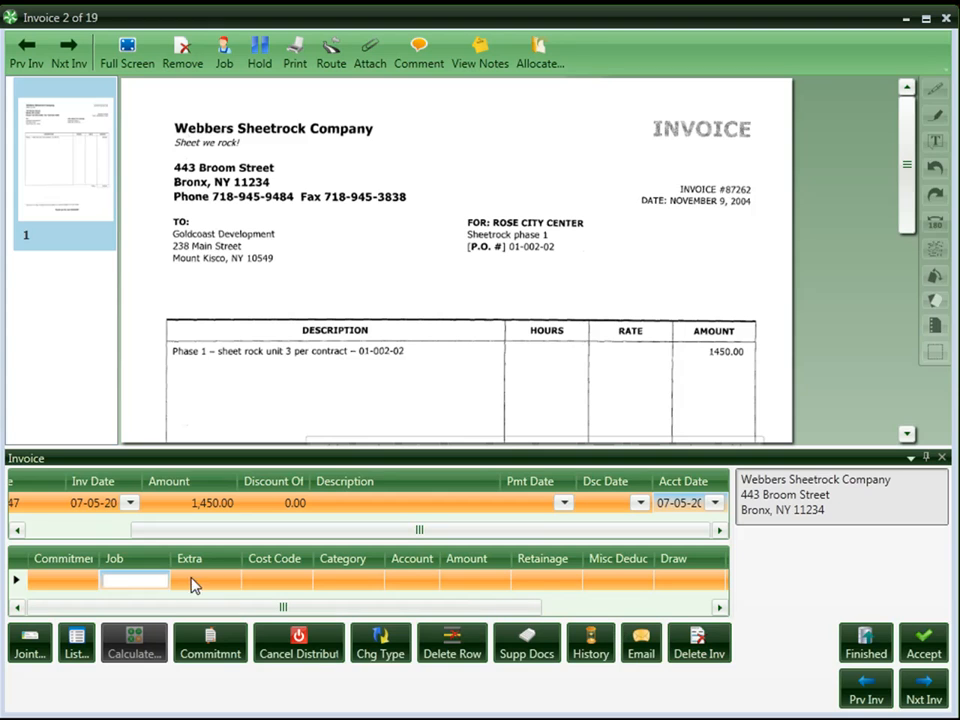
Step: Set the distribution line's job to 03-001, NW Food Warehouse, from the job lookup
{"action": "left_click", "coordinate": [130, 583]}
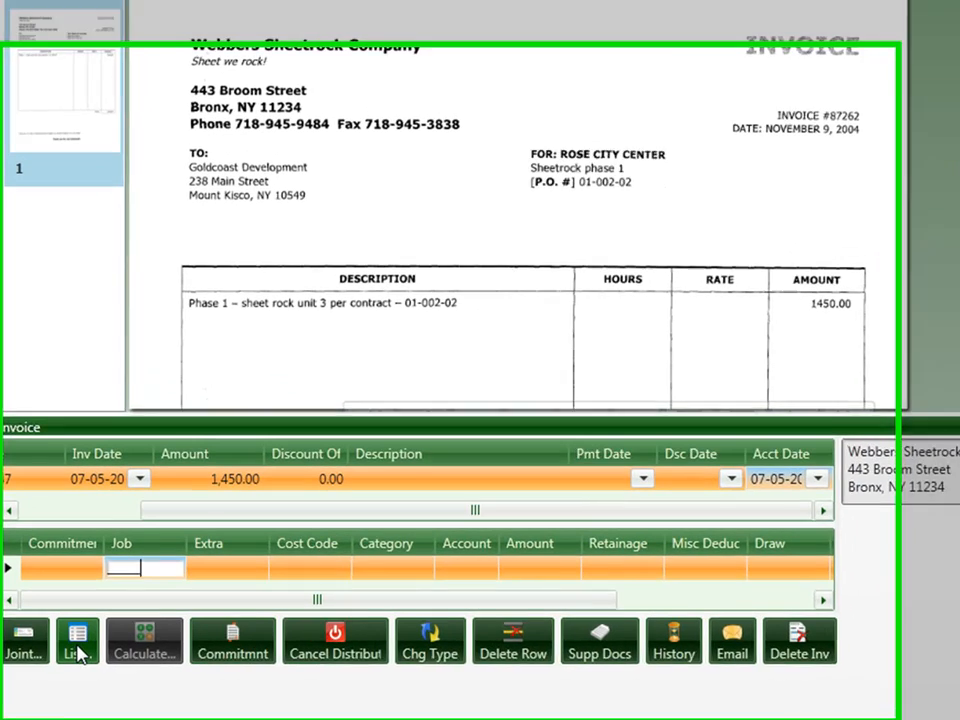
{"action": "left_click", "coordinate": [78, 652]}
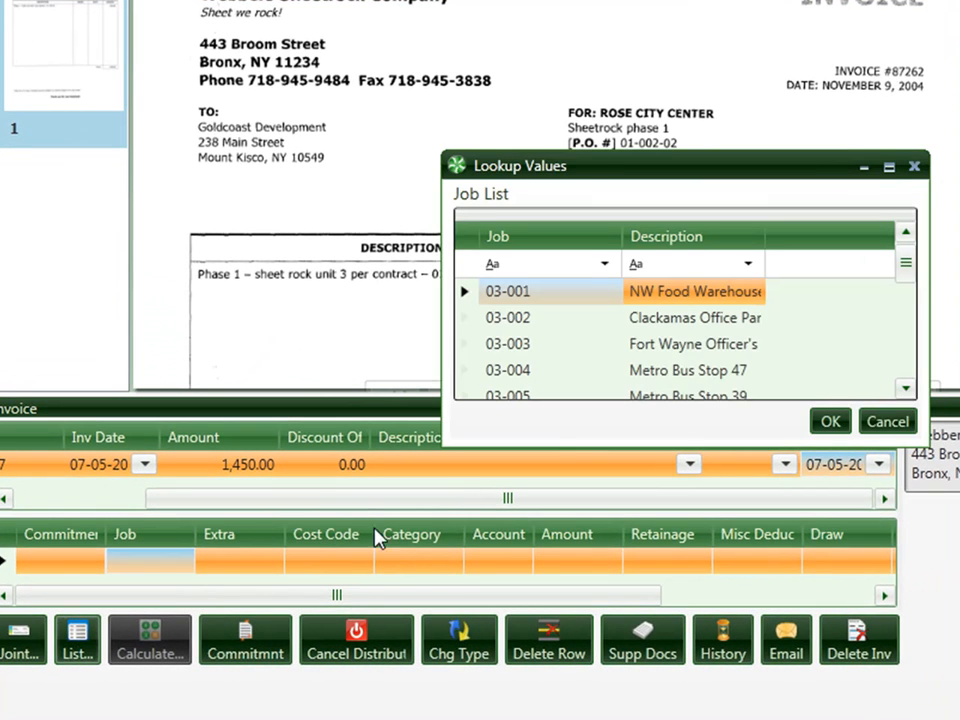
{"action": "double_click", "coordinate": [707, 300]}
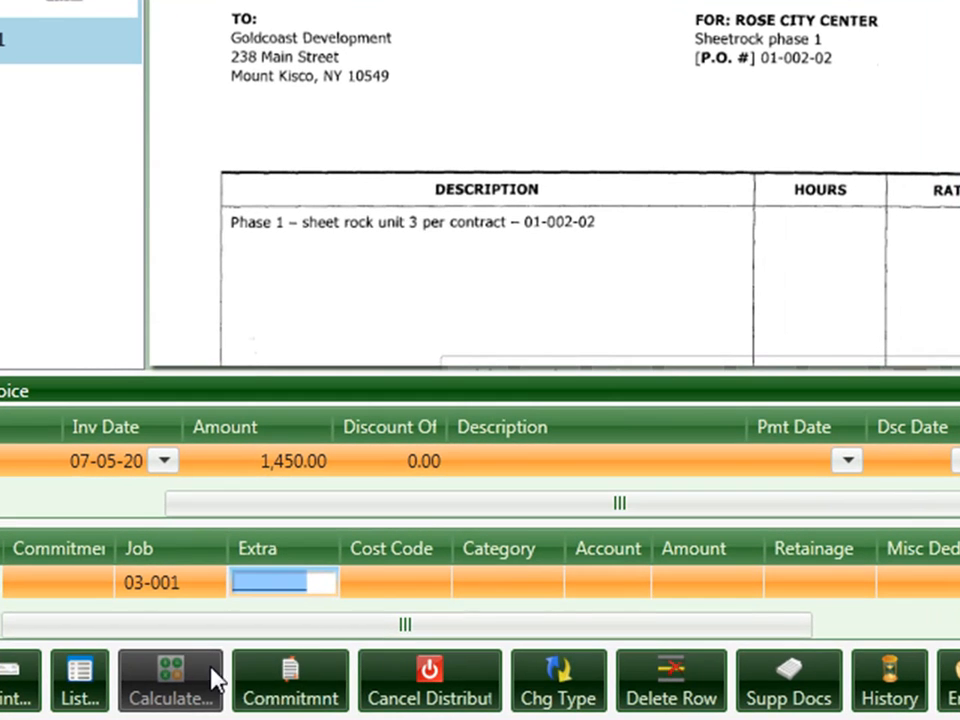
Step: Look at the cost codes available for the distribution line without choosing one
{"action": "left_click", "coordinate": [379, 581]}
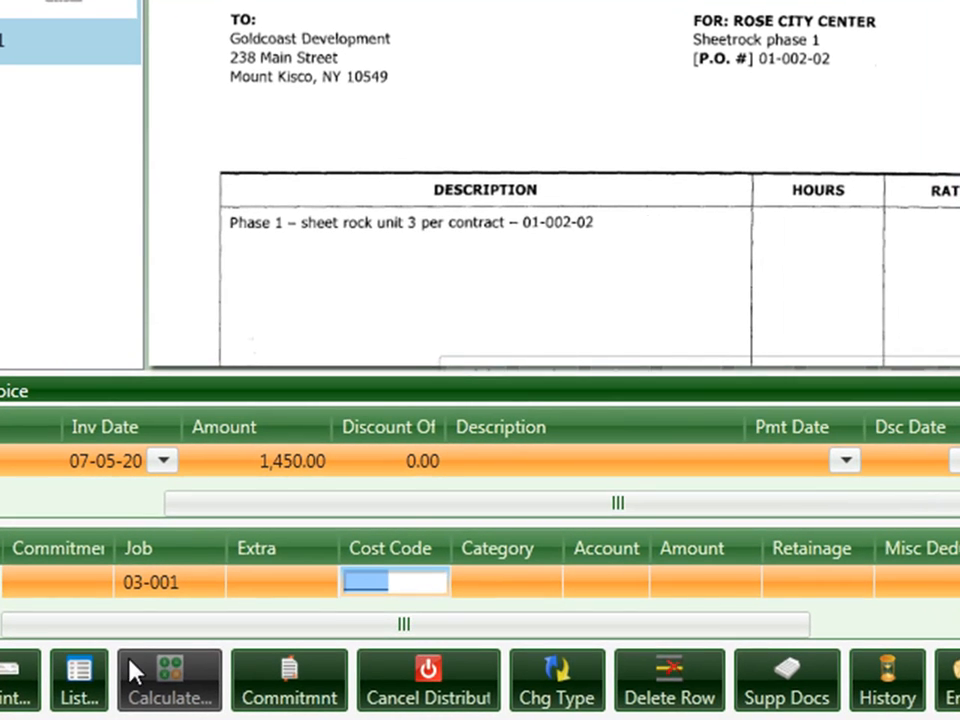
{"action": "left_click", "coordinate": [79, 680]}
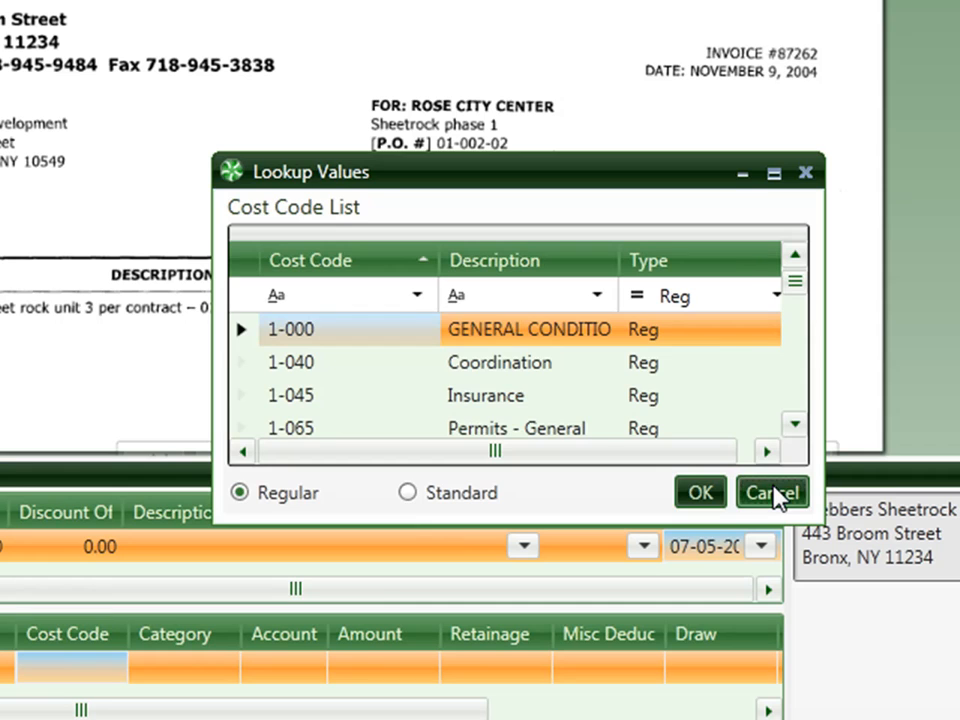
{"action": "left_click", "coordinate": [775, 493]}
Step: Assign the vendor's commitment with cost code 9-250 and category S to the distribution line
{"action": "left_click", "coordinate": [431, 623]}
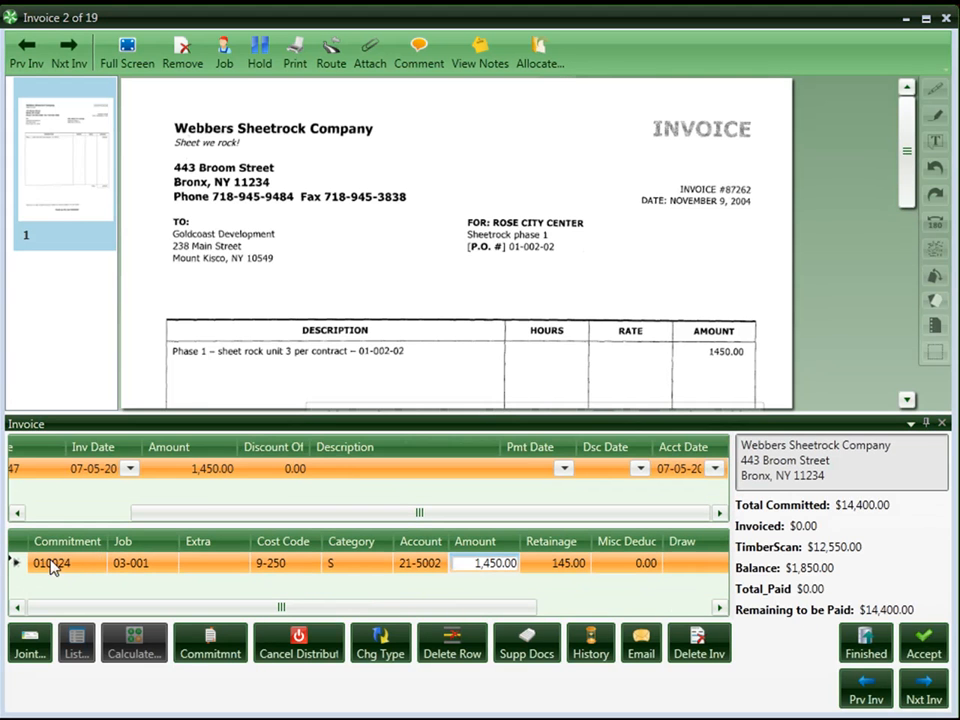
{"action": "mouse_move", "coordinate": [48, 566]}
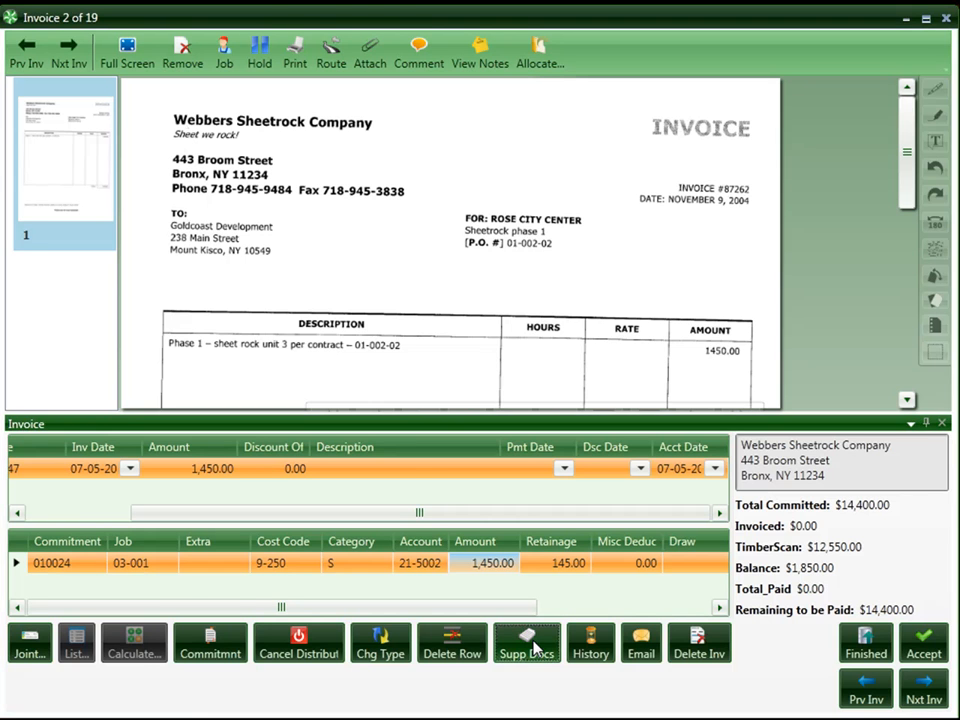
Step: Attach the first receiving ticket in the supporting documents to the Webbers Sheetrock invoice and view the attached page
{"action": "left_click", "coordinate": [527, 645]}
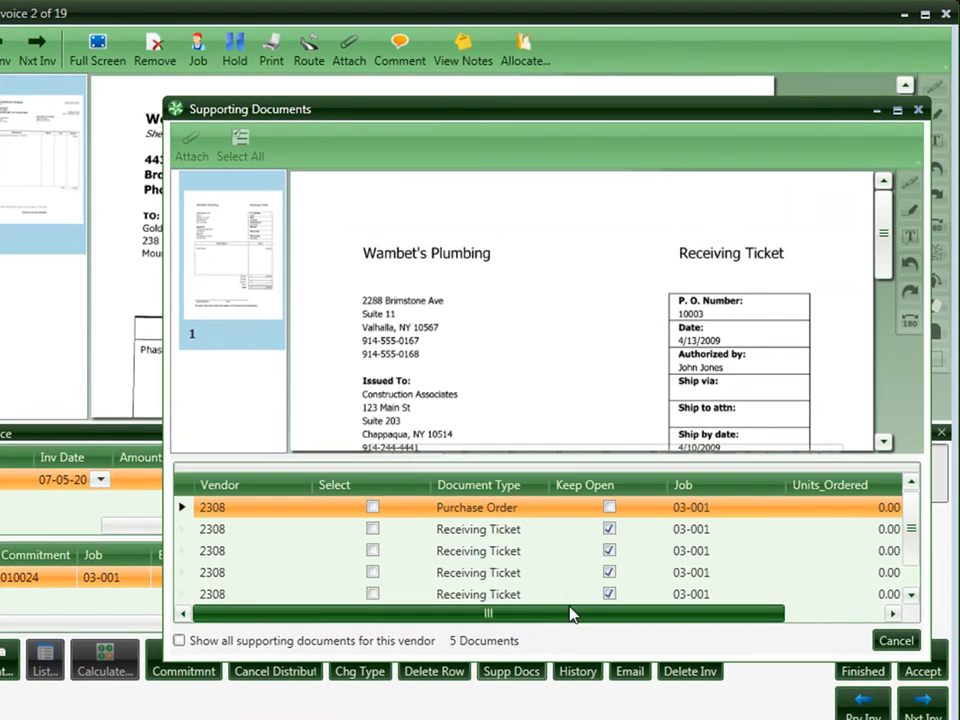
{"action": "left_click", "coordinate": [513, 535]}
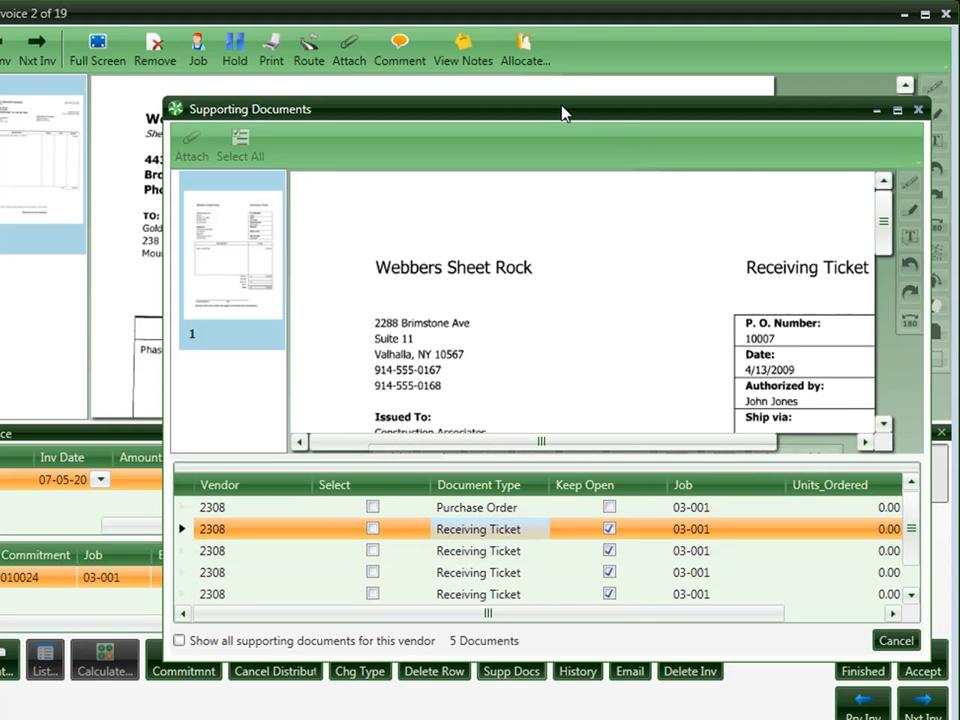
{"action": "left_click_drag", "start_coordinate": [557, 113], "coordinate": [512, 64]}
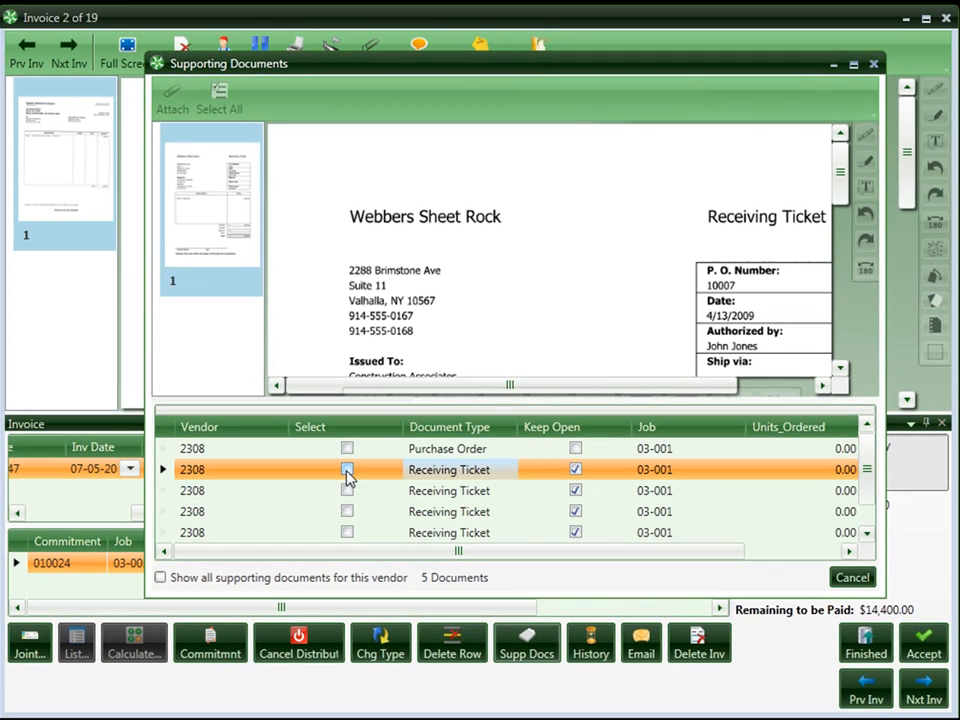
{"action": "left_click", "coordinate": [407, 555]}
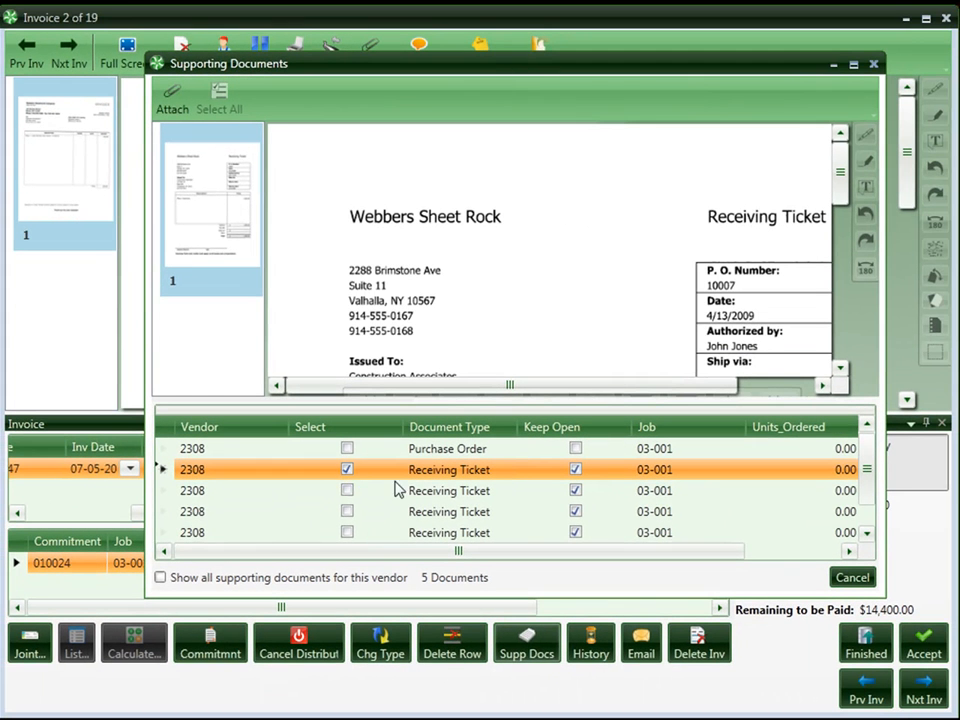
{"action": "left_click", "coordinate": [168, 96]}
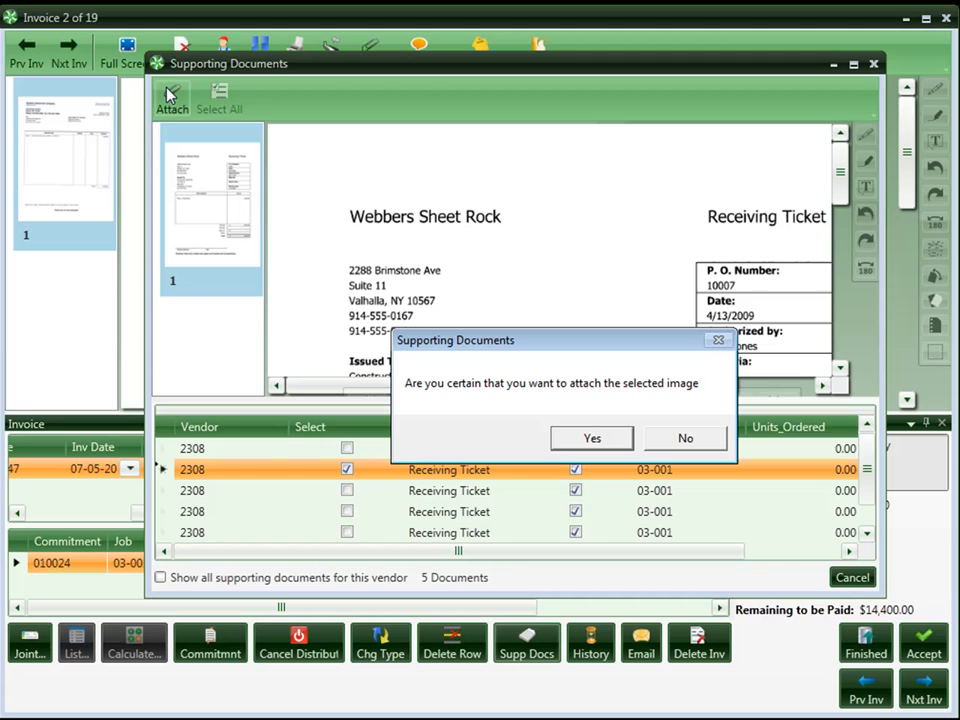
{"action": "left_click", "coordinate": [574, 438]}
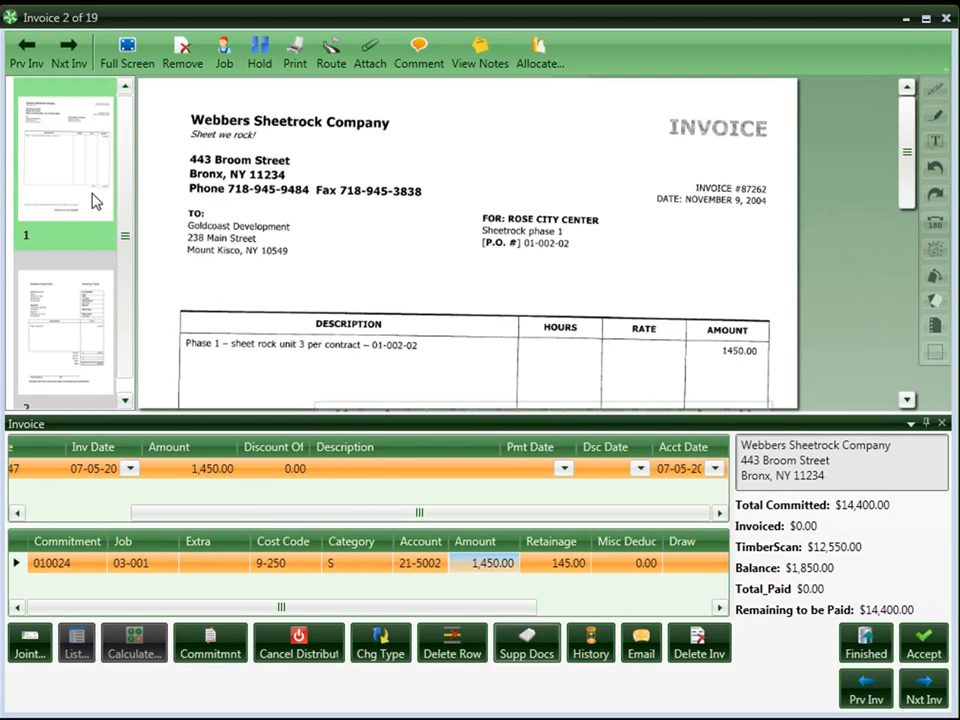
{"action": "left_click", "coordinate": [86, 325]}
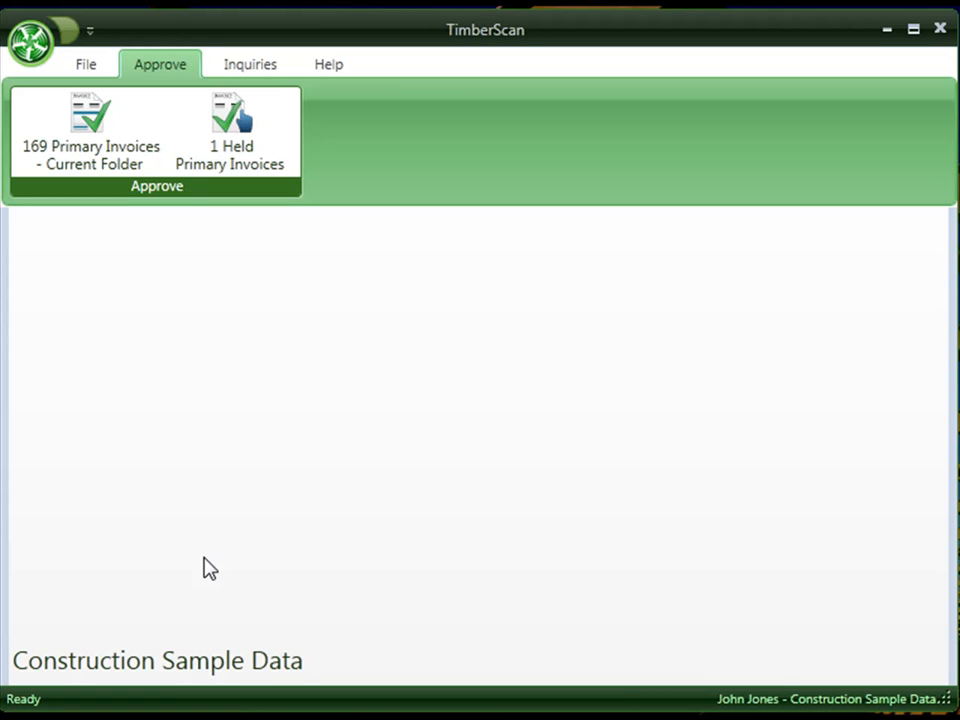
Step: Open the current folder's primary invoices for approval and keep the invoice selection at <All Invoices>
{"action": "left_click", "coordinate": [88, 154]}
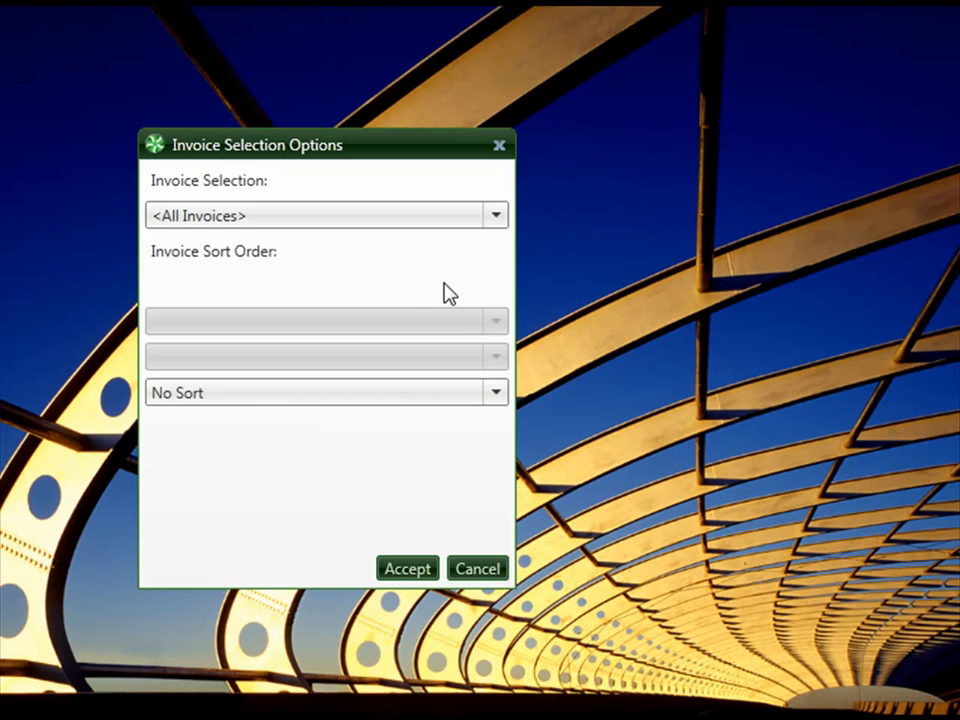
{"action": "left_click", "coordinate": [494, 217]}
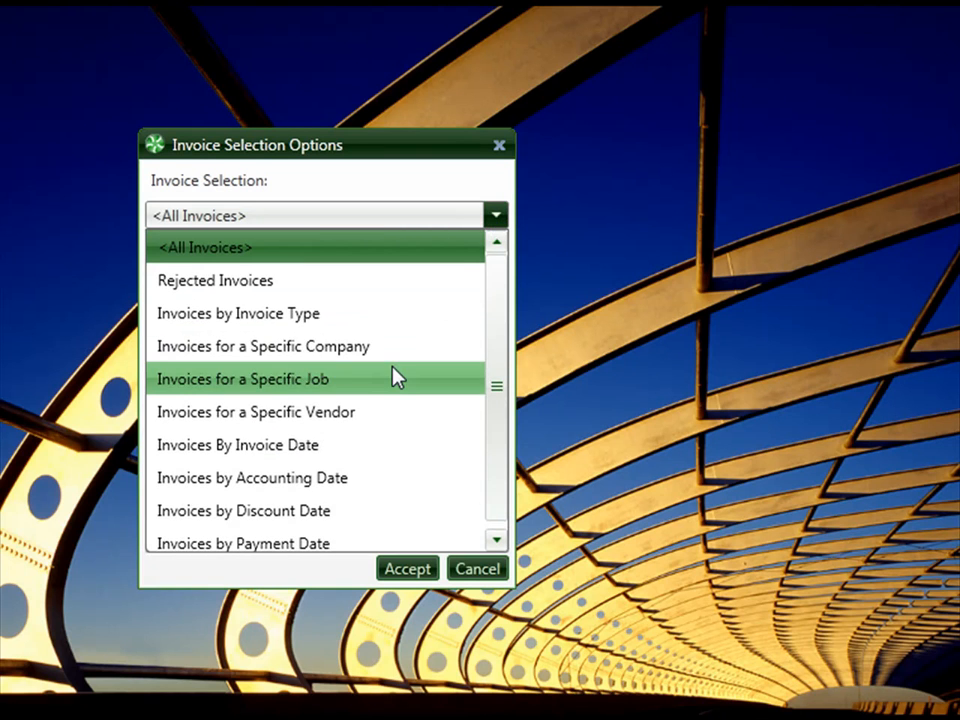
{"action": "key", "text": "Escape"}
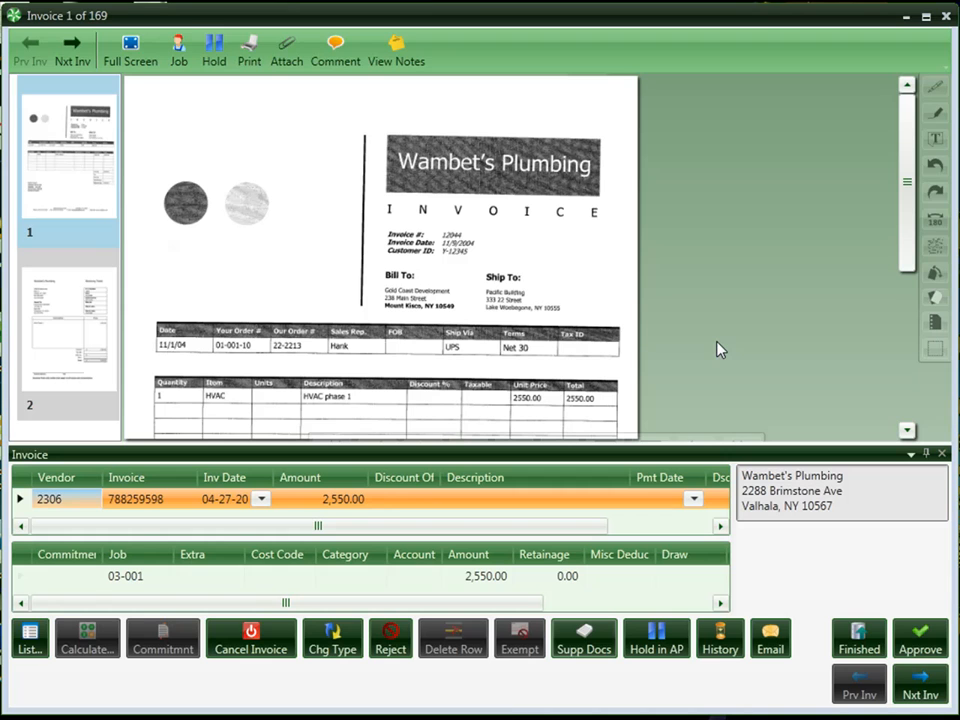
Step: Review the receiving ticket attached to the Wambet's Plumbing invoice, both as its second page and in the supporting documents
{"action": "left_click", "coordinate": [45, 330]}
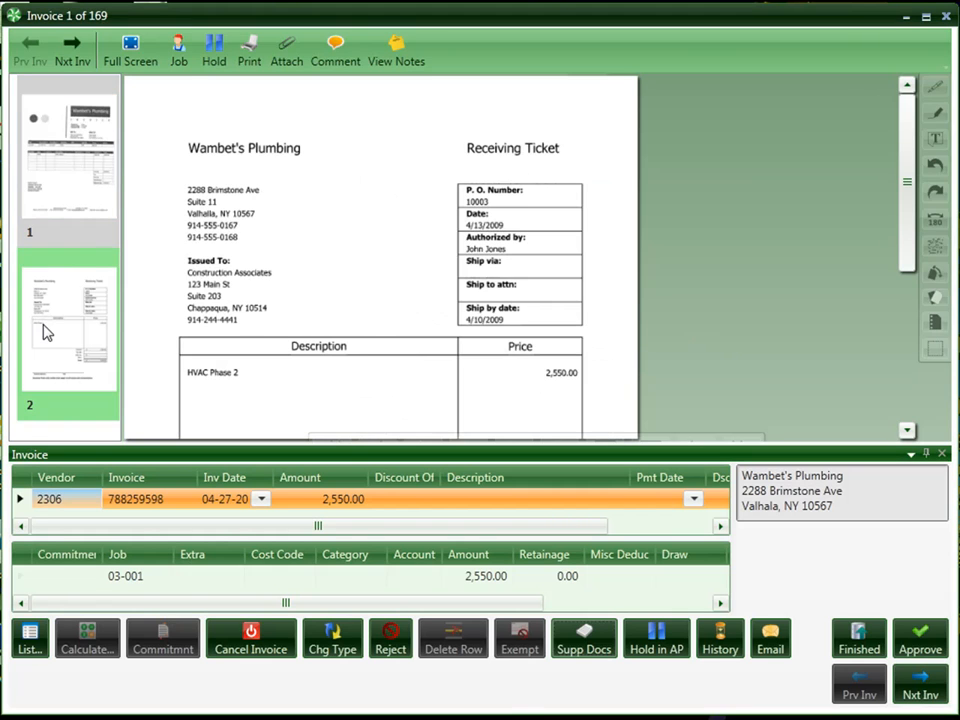
{"action": "left_click", "coordinate": [61, 190]}
{"action": "left_click", "coordinate": [583, 645]}
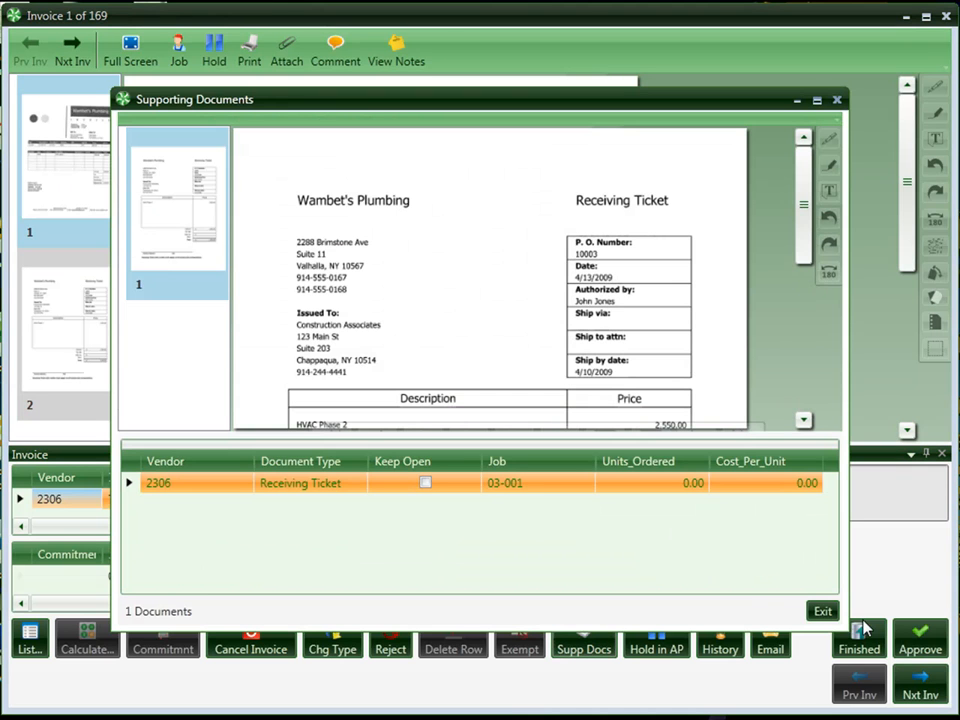
{"action": "left_click", "coordinate": [822, 612]}
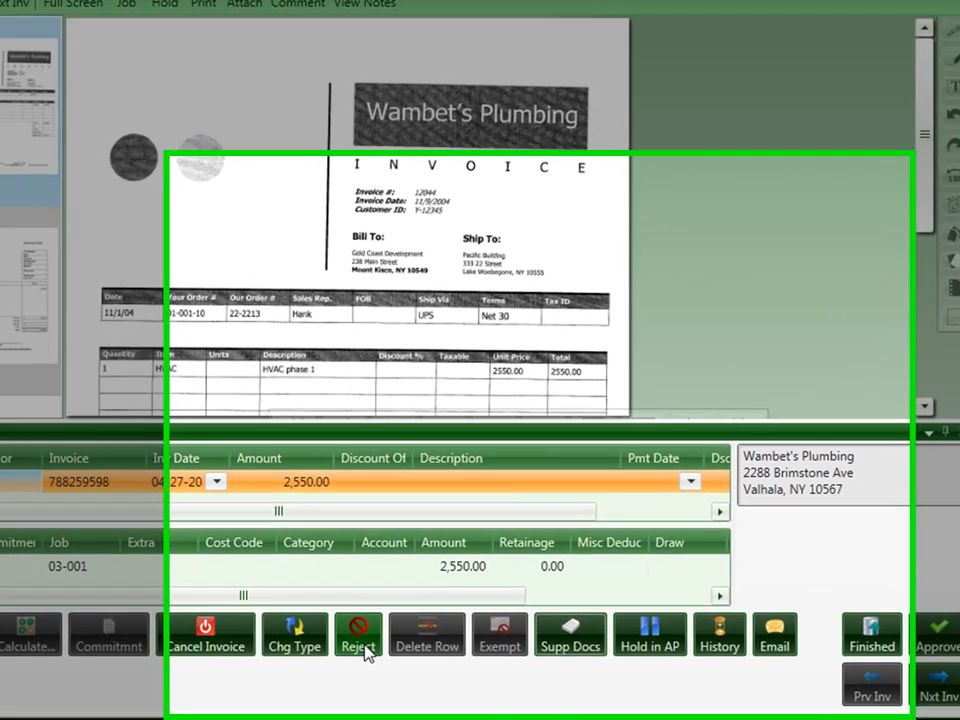
Step: Set the Wambet's Plumbing distribution line's cost code to 3-130, Permanent Forms, from the cost code lookup
{"action": "left_click", "coordinate": [367, 652]}
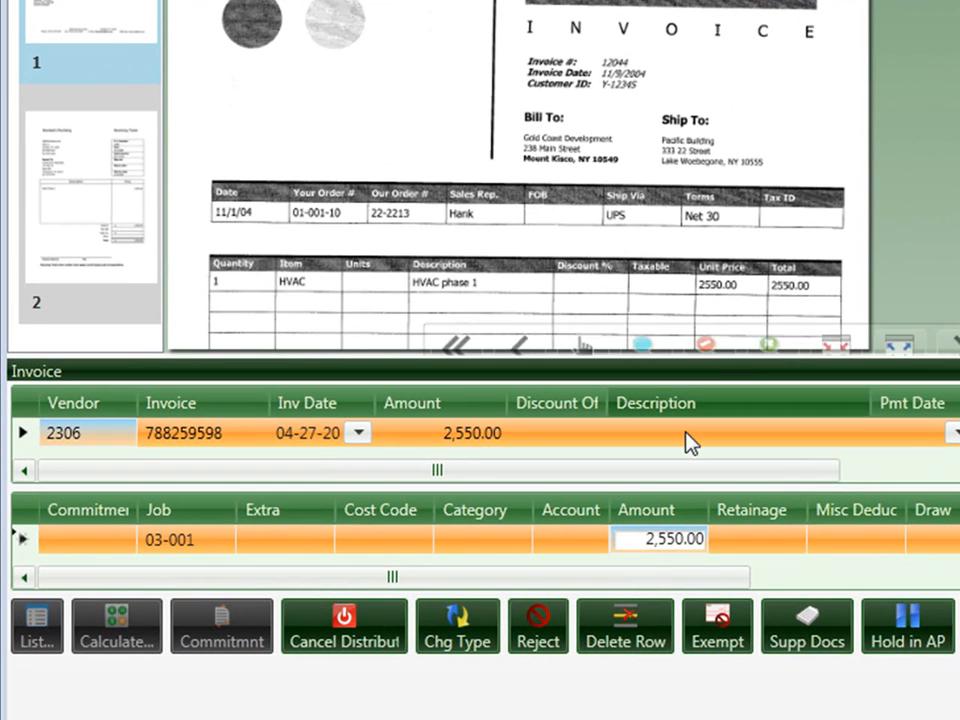
{"action": "left_click", "coordinate": [381, 550]}
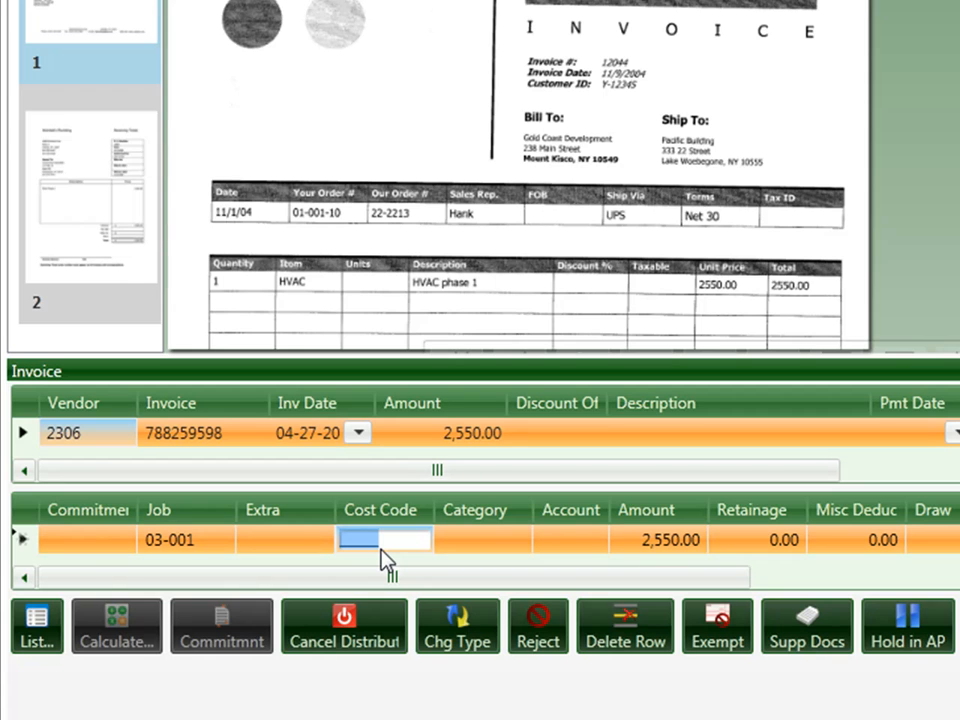
{"action": "left_click", "coordinate": [30, 645]}
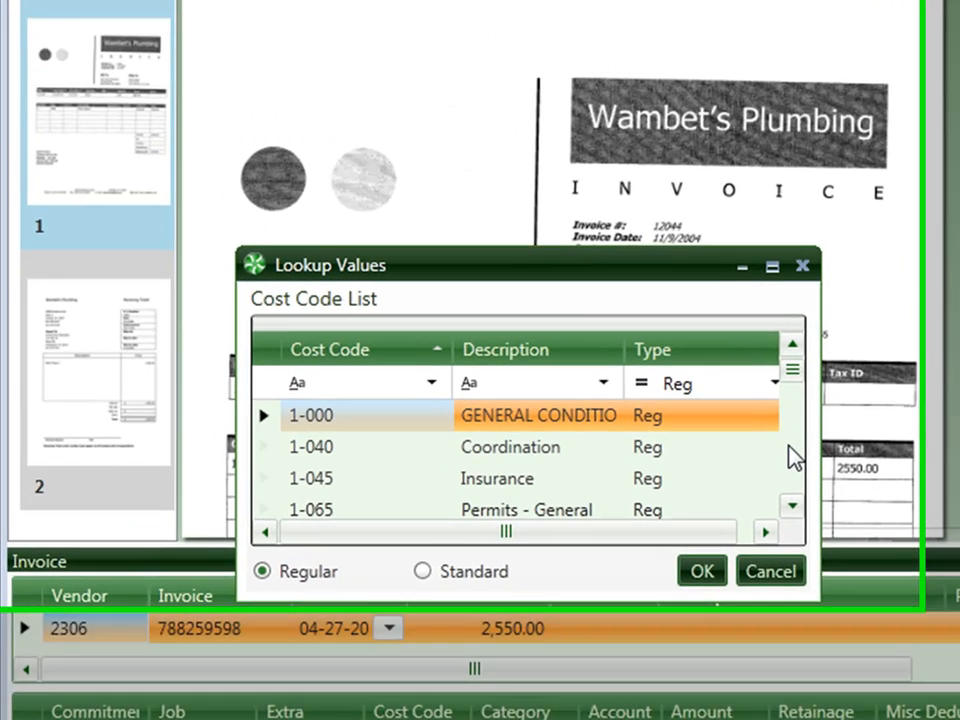
{"action": "scroll", "coordinate": [727, 266], "scroll_direction": "down", "scroll_amount": 1}
{"action": "scroll", "coordinate": [828, 568], "scroll_direction": "down", "scroll_amount": 5}
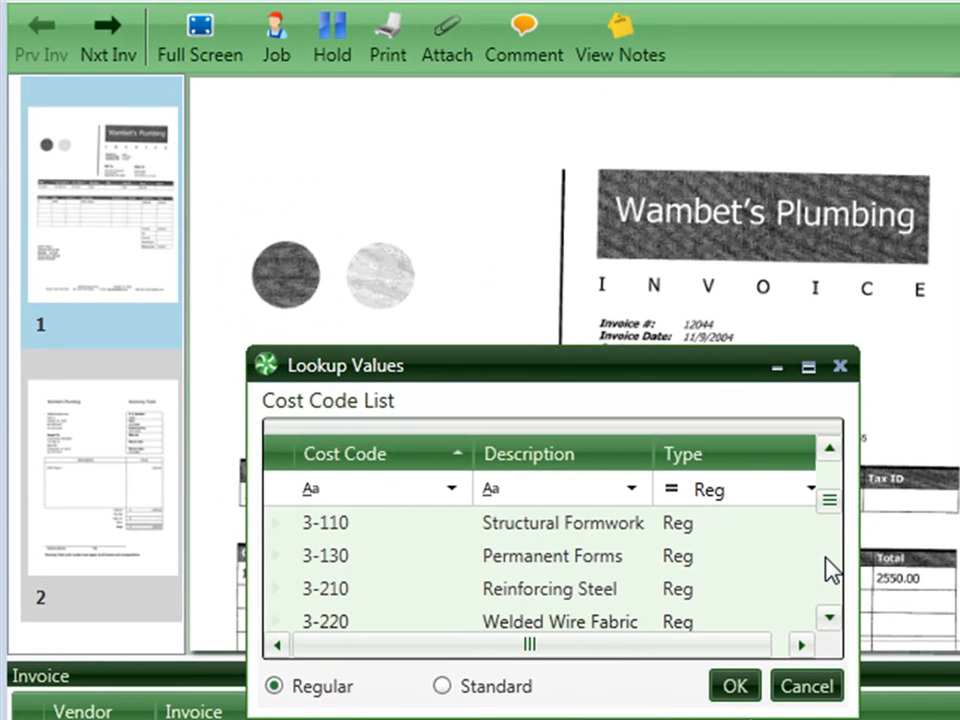
{"action": "left_click", "coordinate": [675, 560]}
{"action": "double_click", "coordinate": [567, 563]}
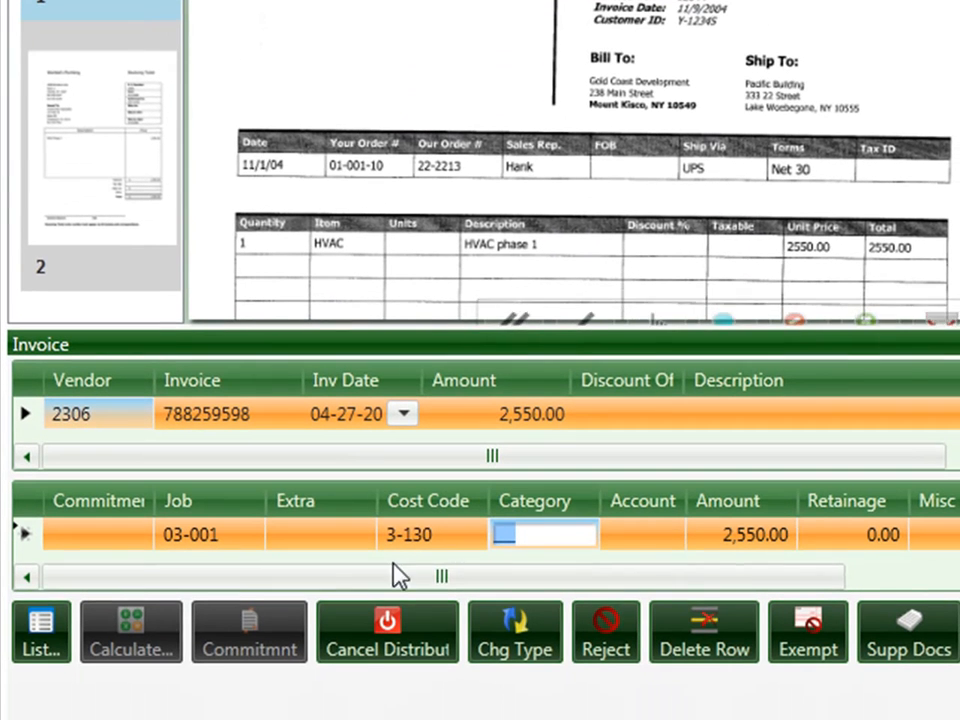
Step: Set the Wambet's Plumbing distribution line's category to M, Material, from the category lookup and check the line's cost code details
{"action": "left_click", "coordinate": [36, 632]}
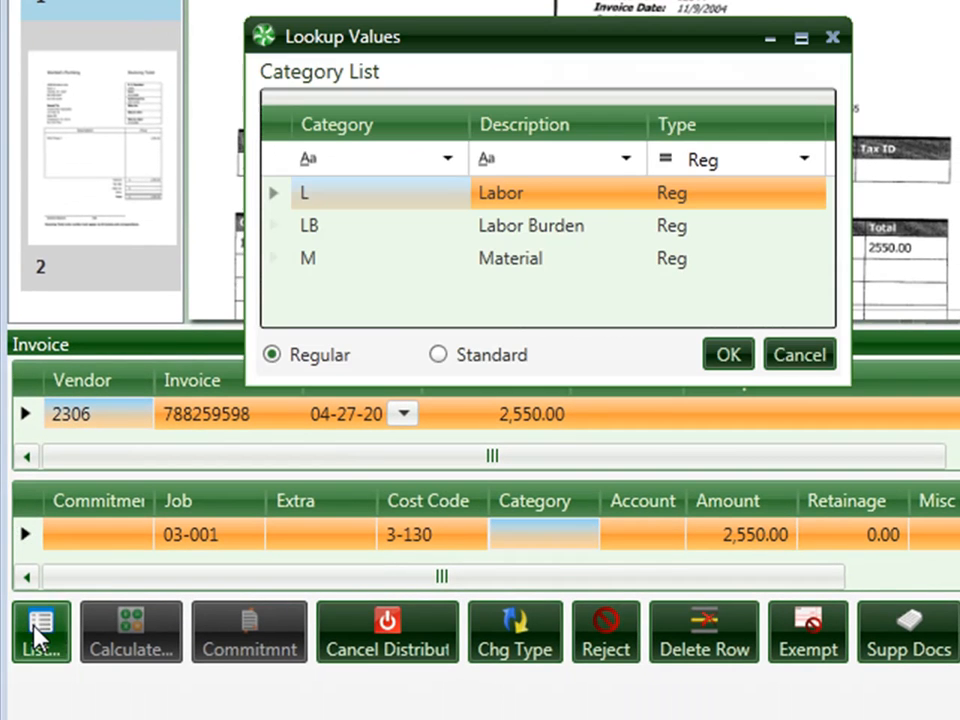
{"action": "left_click", "coordinate": [382, 264]}
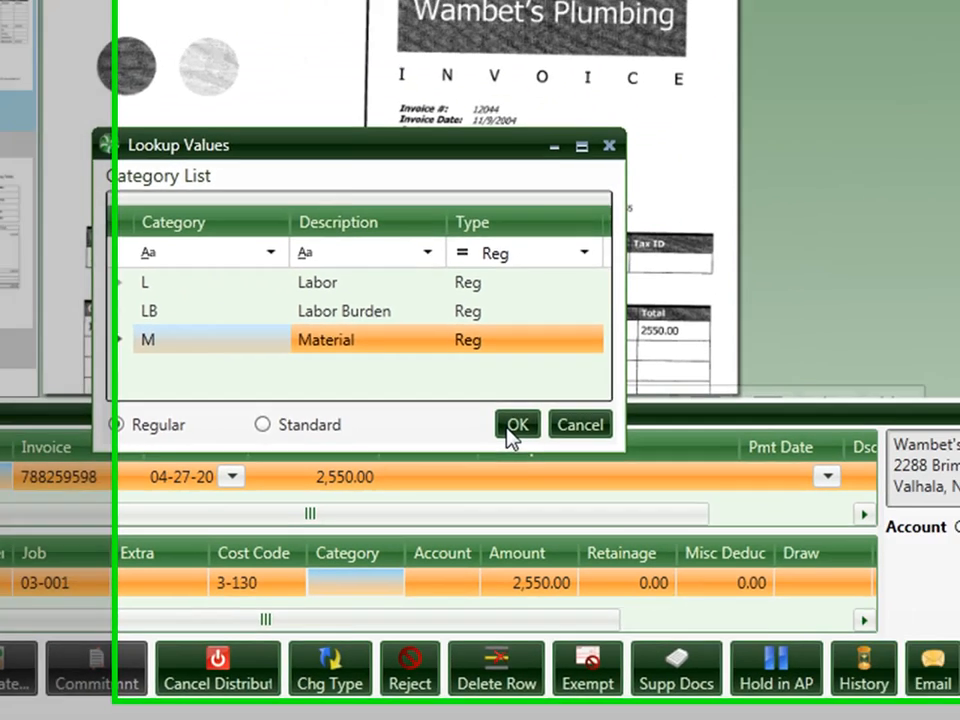
{"action": "left_click", "coordinate": [720, 358]}
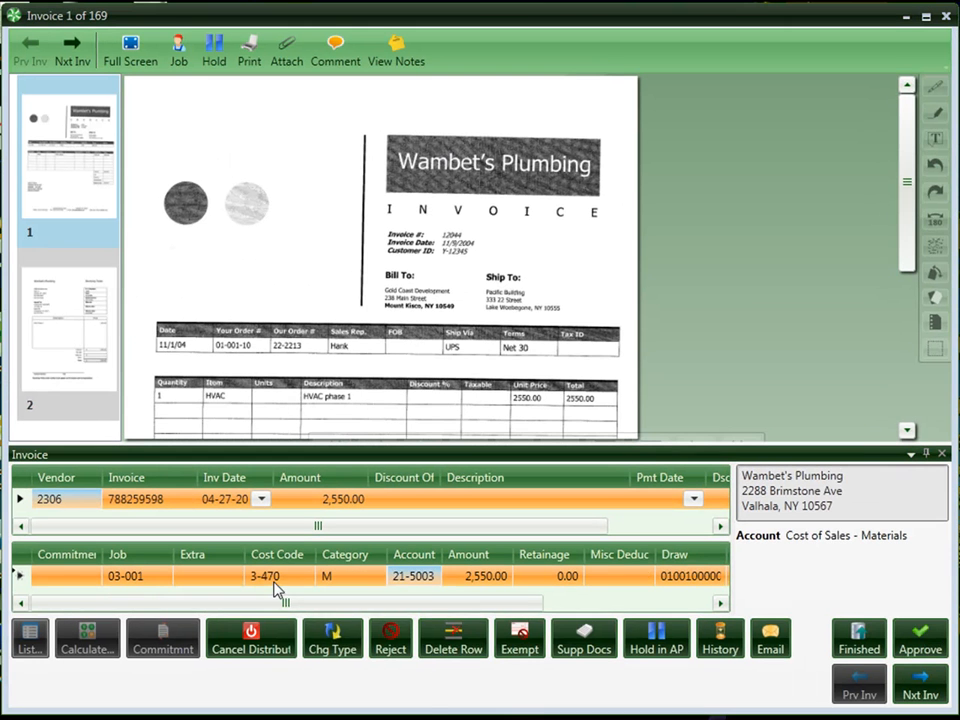
{"action": "mouse_move", "coordinate": [275, 579]}
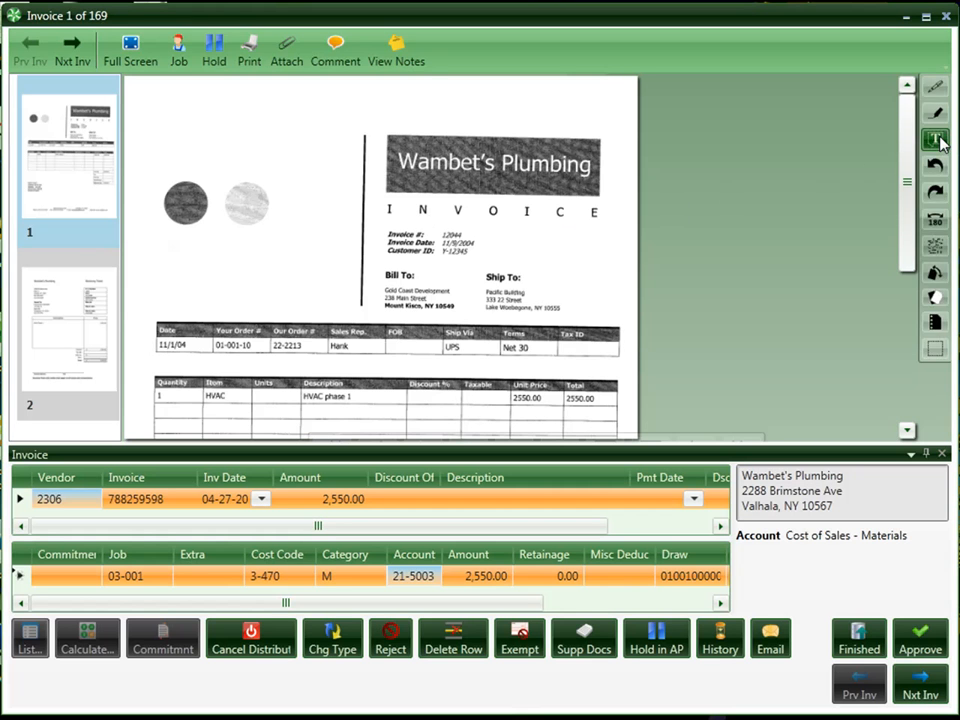
Step: Place a text annotation box over the two circles on the Wambet's Plumbing invoice image
{"action": "left_click_drag", "start_coordinate": [191, 156], "coordinate": [305, 276]}
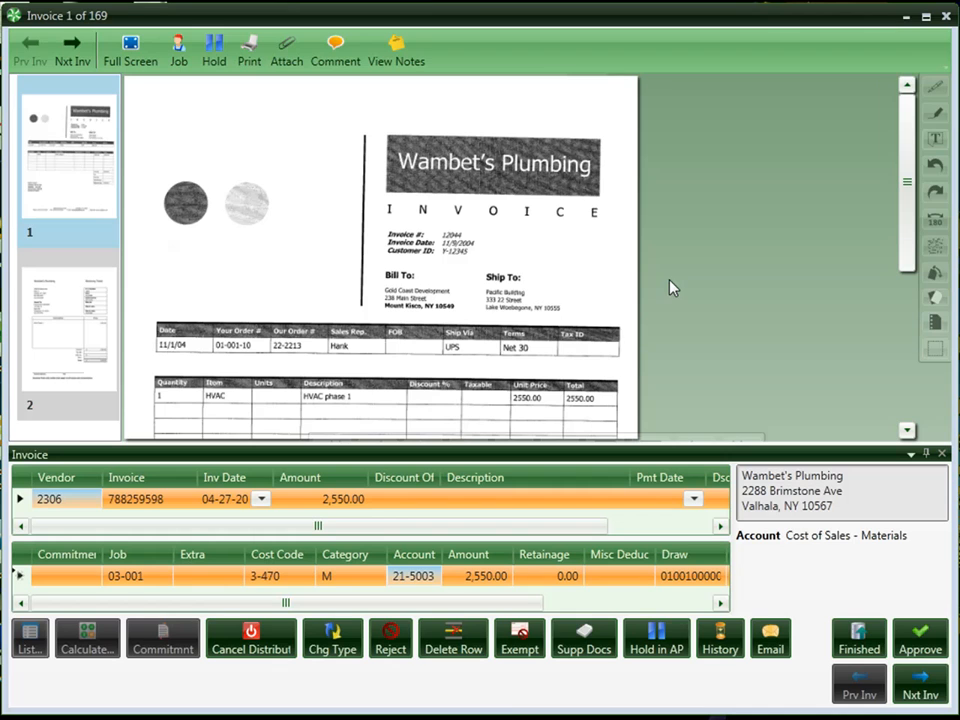
Step: Open the job cost invoices inquiry for the invoice's job and filter it to cost code 10-430
{"action": "left_click", "coordinate": [176, 62]}
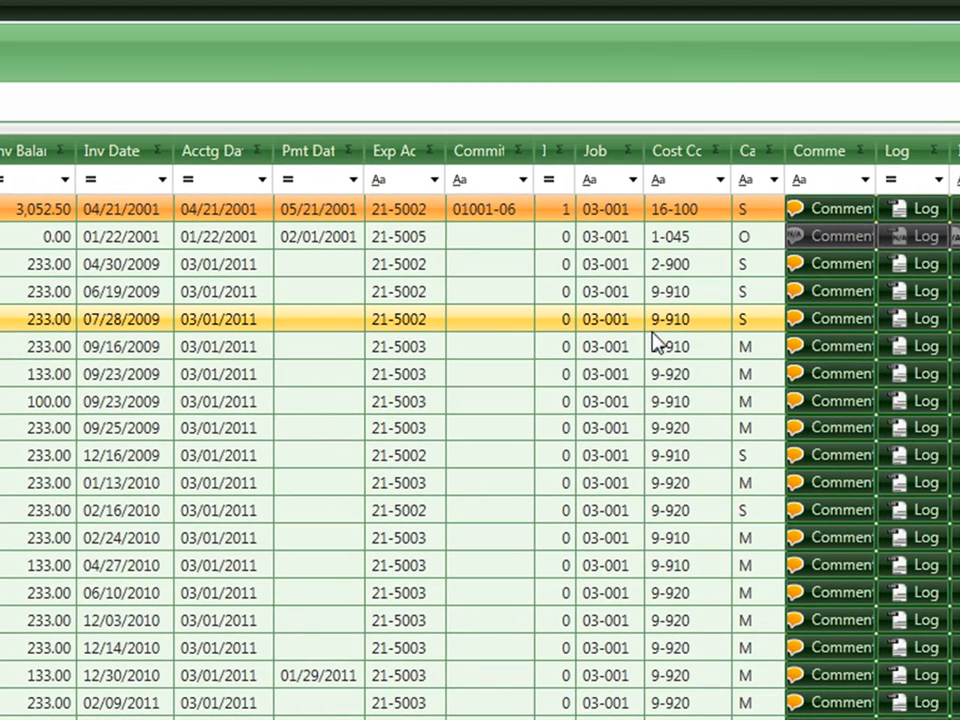
{"action": "mouse_move", "coordinate": [675, 327]}
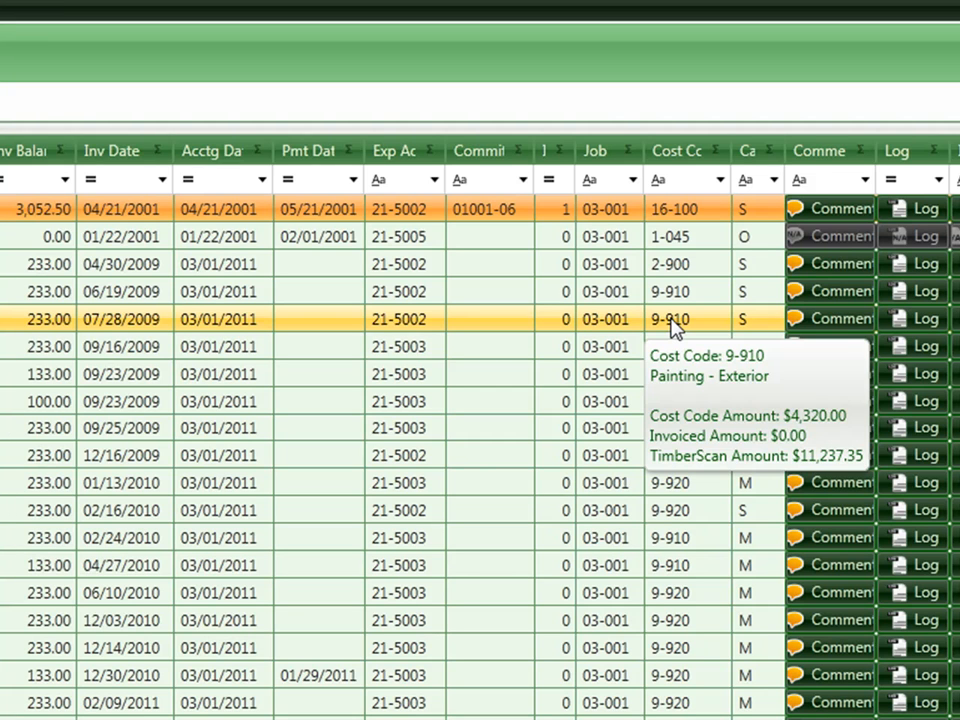
{"action": "mouse_move", "coordinate": [615, 319]}
{"action": "mouse_move", "coordinate": [489, 215]}
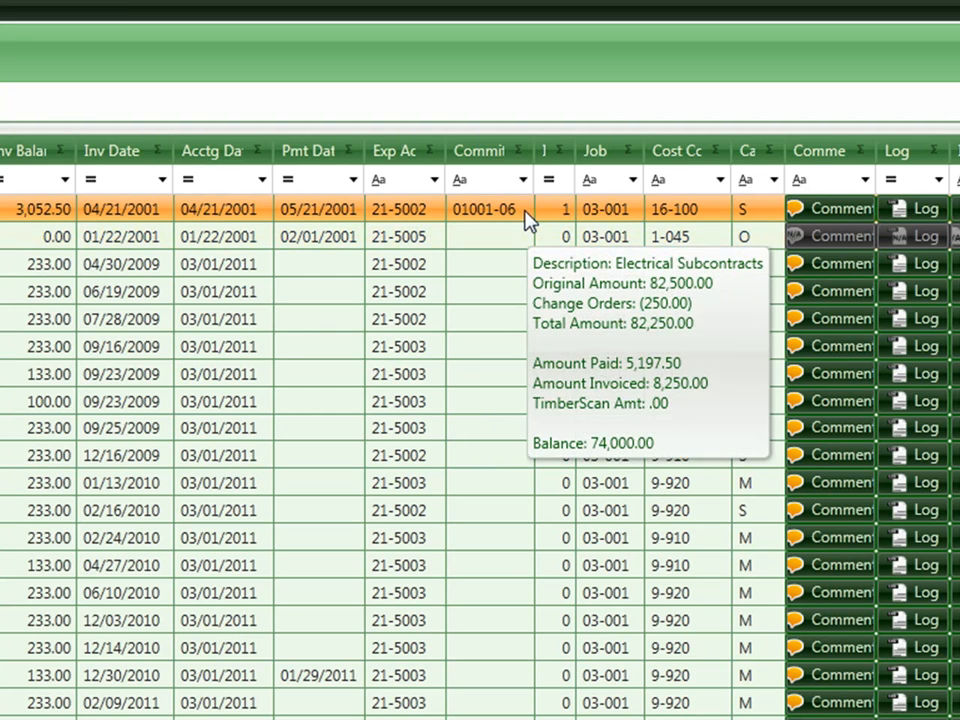
{"action": "left_click", "coordinate": [722, 182]}
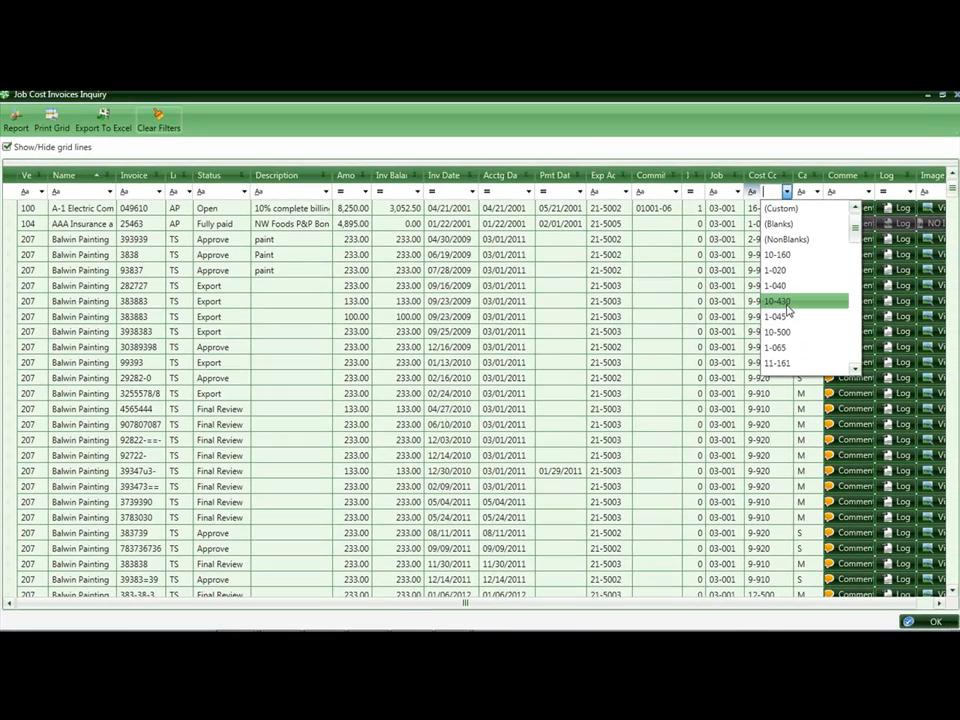
{"action": "left_click", "coordinate": [785, 303]}
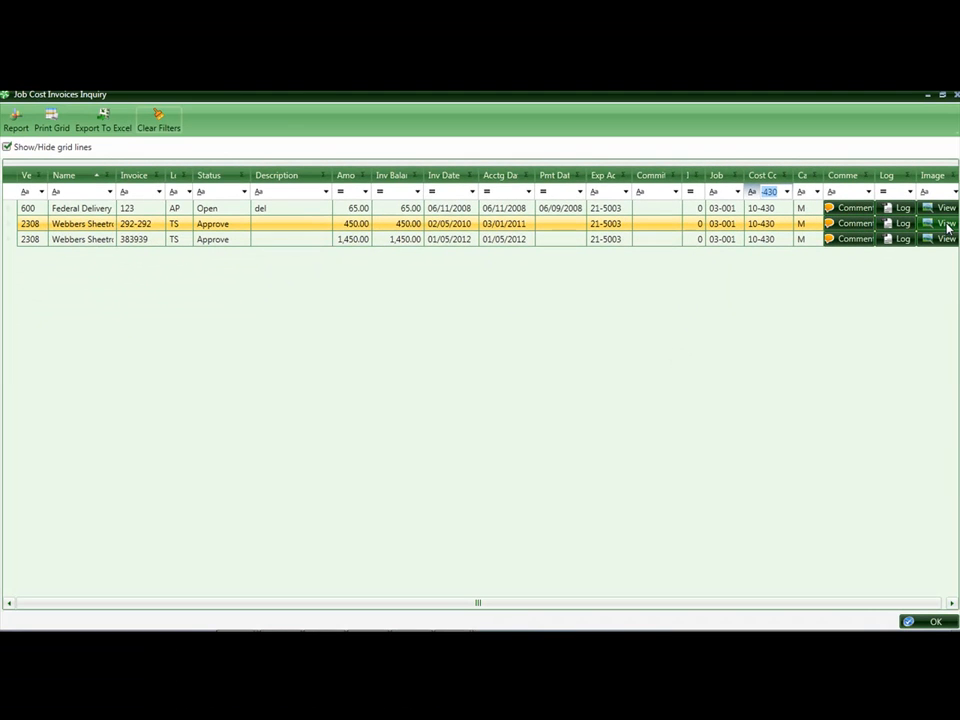
Step: View the image and receiving ticket of the 450.00 Webbers Sheetrock invoice, and clear the inquiry's filters
{"action": "left_click", "coordinate": [945, 224]}
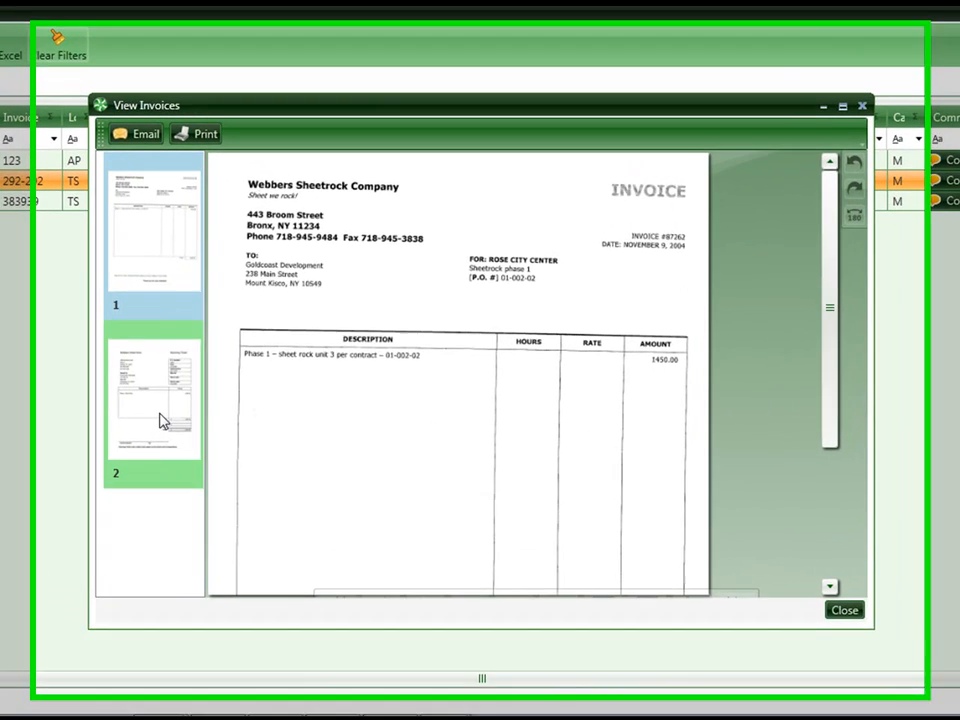
{"action": "left_click", "coordinate": [160, 420]}
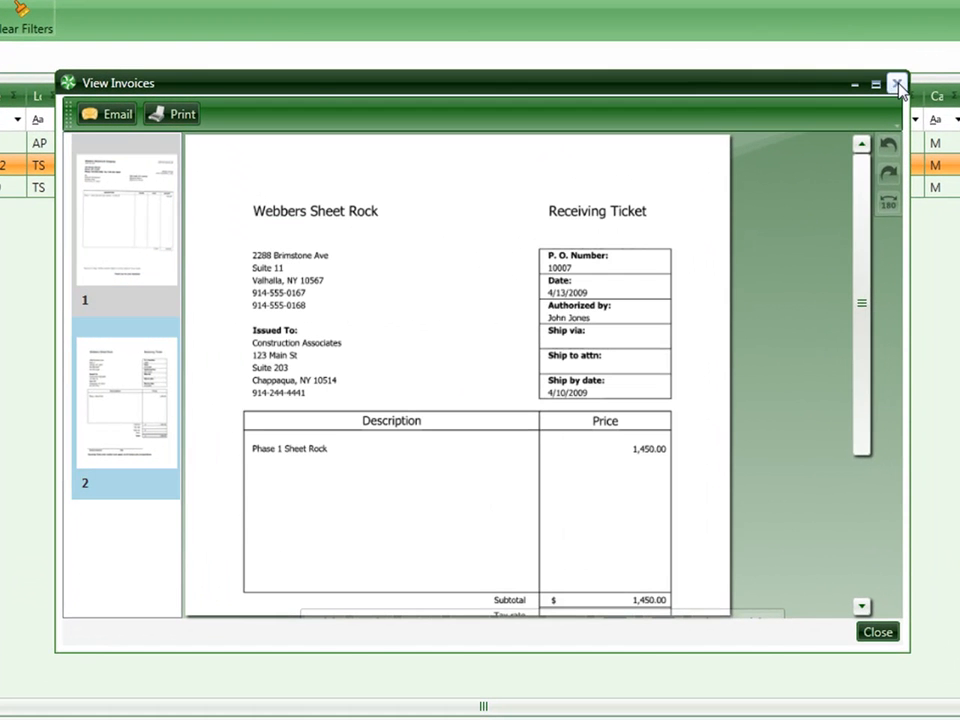
{"action": "left_click", "coordinate": [897, 84]}
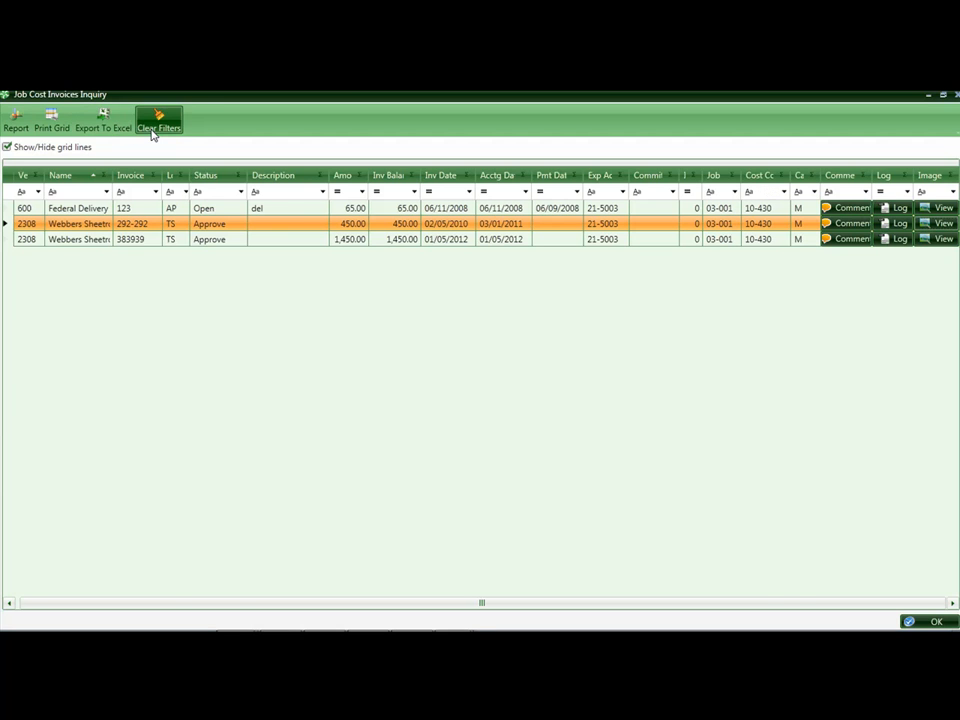
{"action": "left_click", "coordinate": [154, 132]}
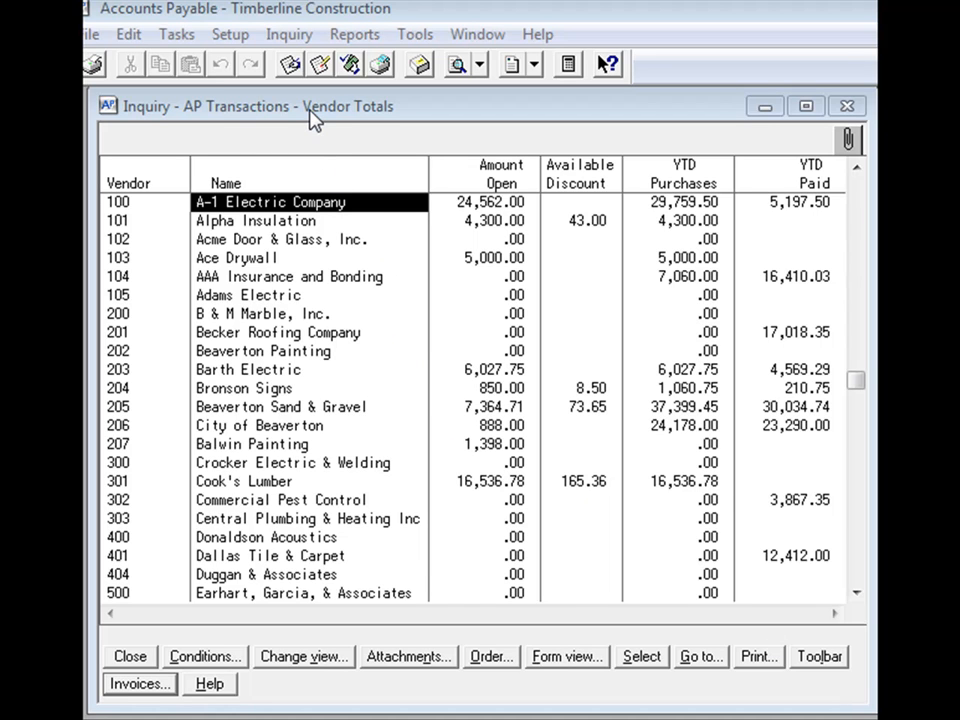
Step: In Accounts Payable, drill into Balwin Painting's invoices and open the TIF file linked to invoice 123
{"action": "left_click", "coordinate": [274, 446]}
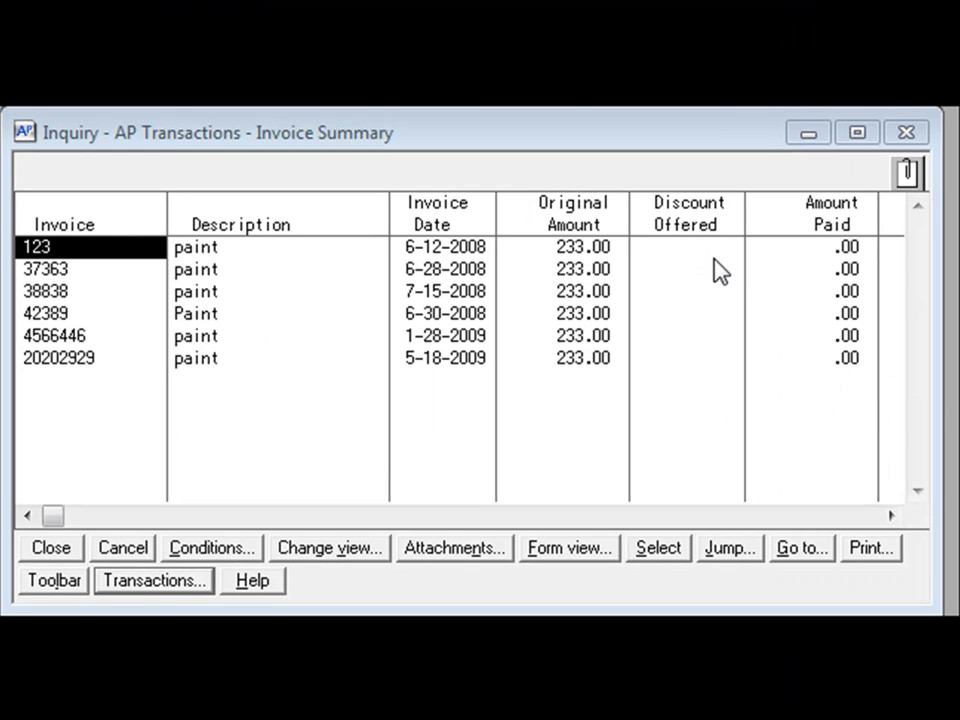
{"action": "left_click", "coordinate": [907, 180]}
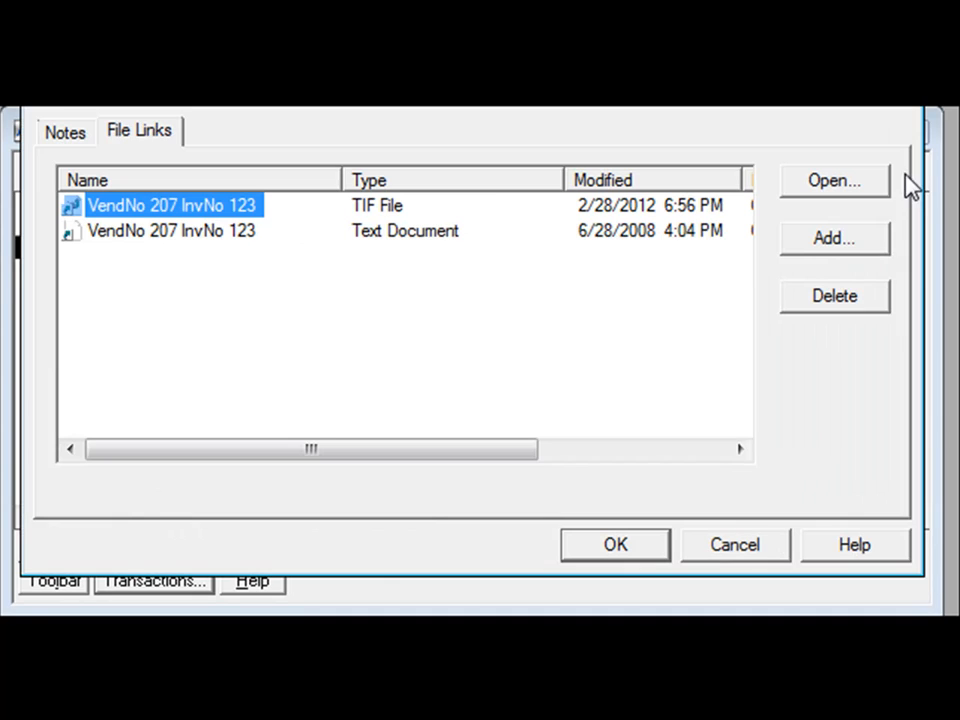
{"action": "double_click", "coordinate": [170, 207]}
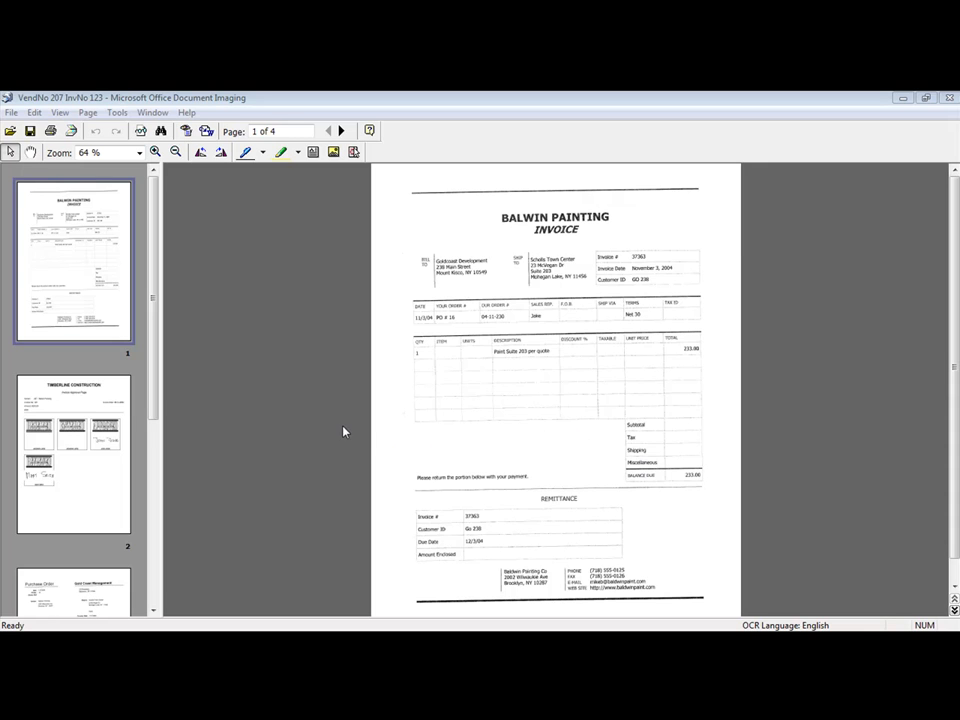
Step: Page through the Balwin Painting document's invoice approval page, purchase order and check
{"action": "left_click", "coordinate": [75, 447]}
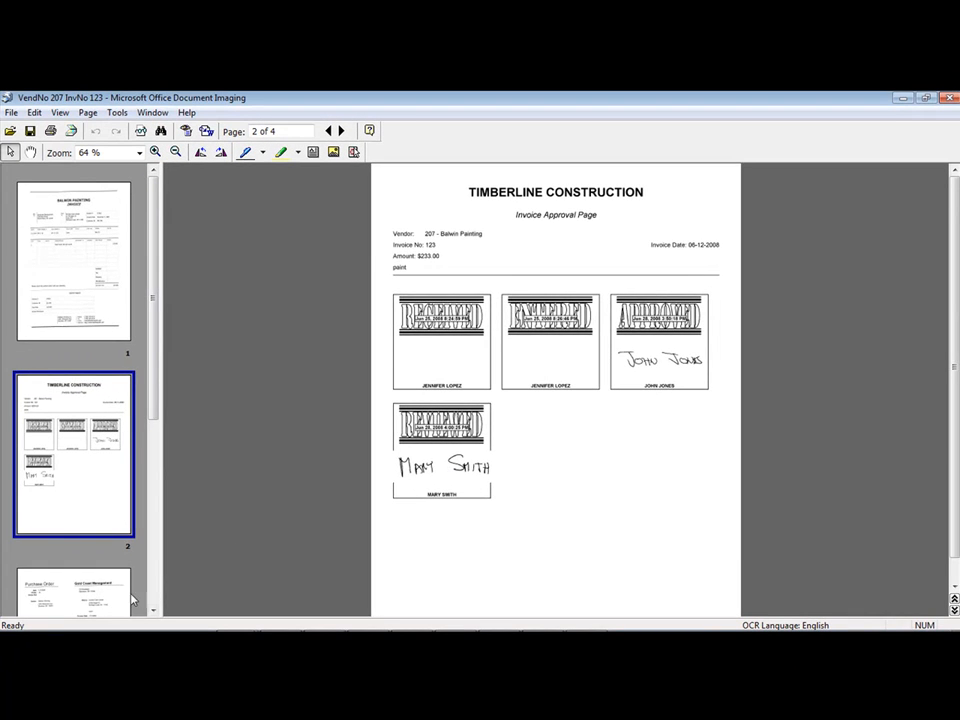
{"action": "left_click", "coordinate": [92, 595]}
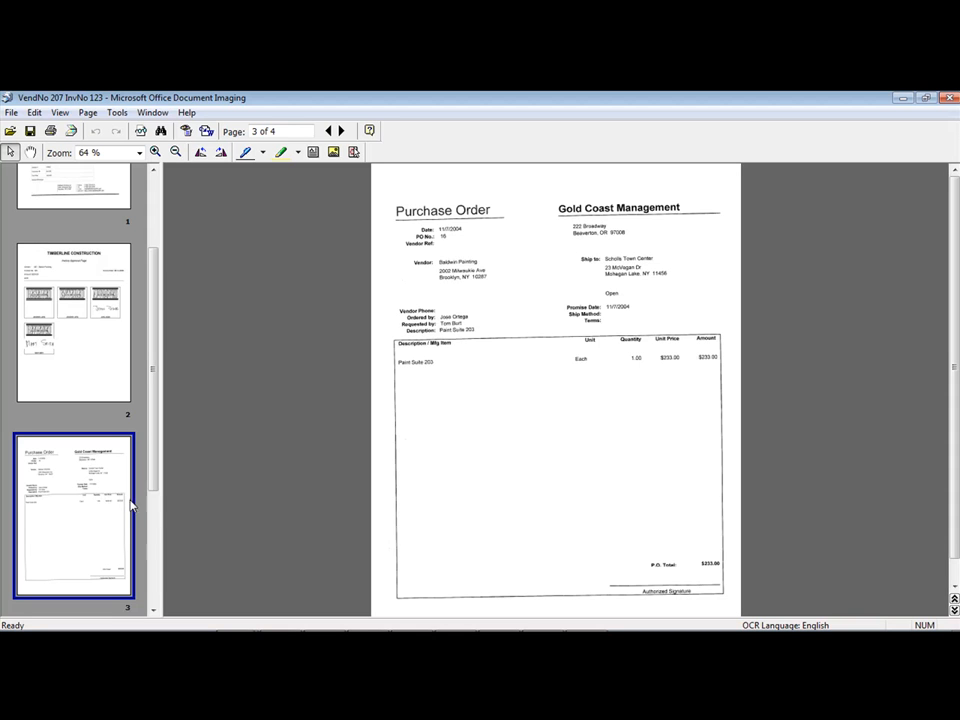
{"action": "left_click", "coordinate": [154, 528]}
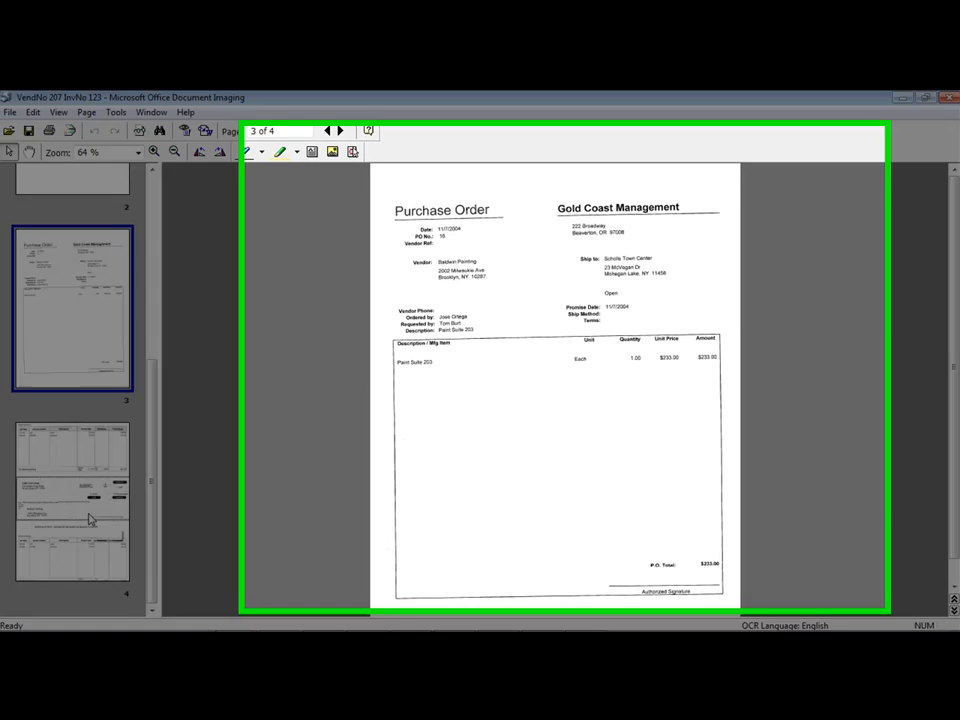
{"action": "left_click", "coordinate": [96, 519]}
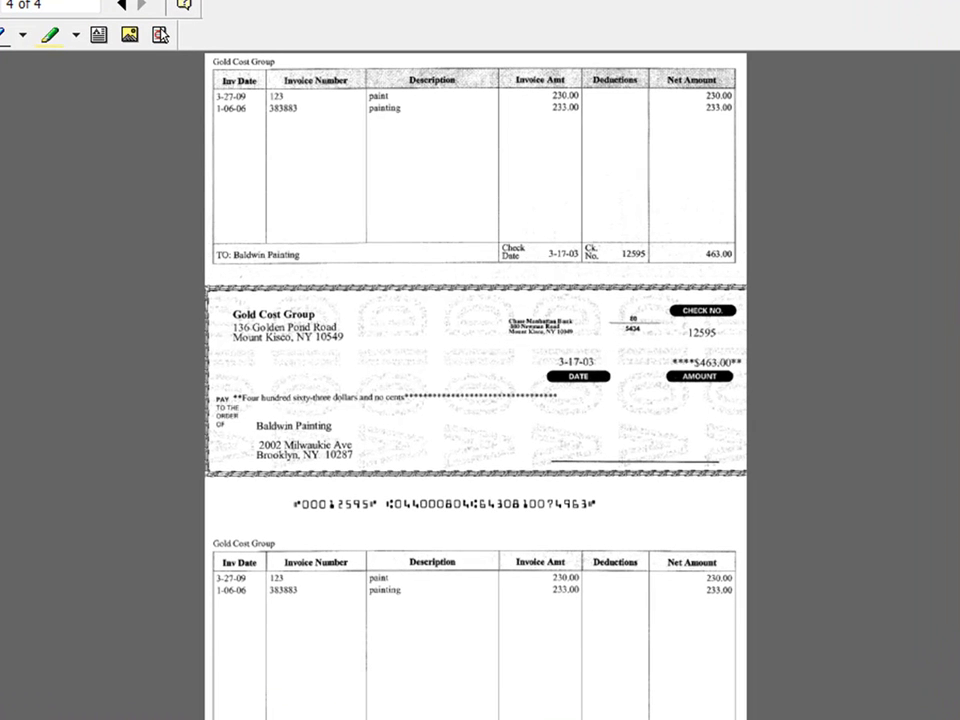